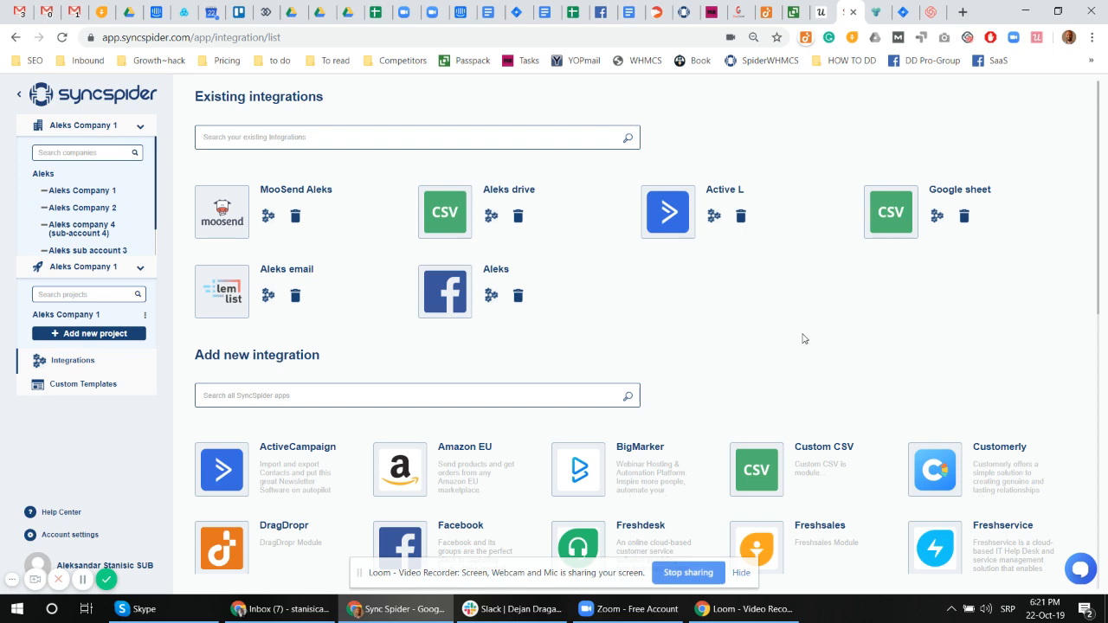
Step: Start a new Custom CSV integration named "Google drive, SyncSpider" and continue to its setup
click(829, 470)
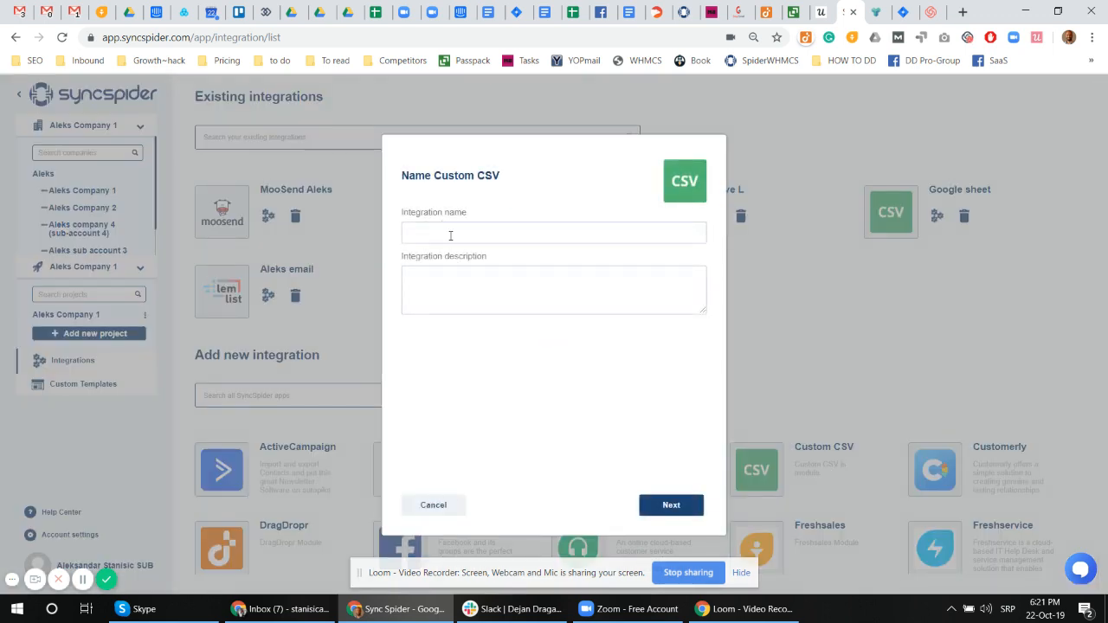
click(450, 236)
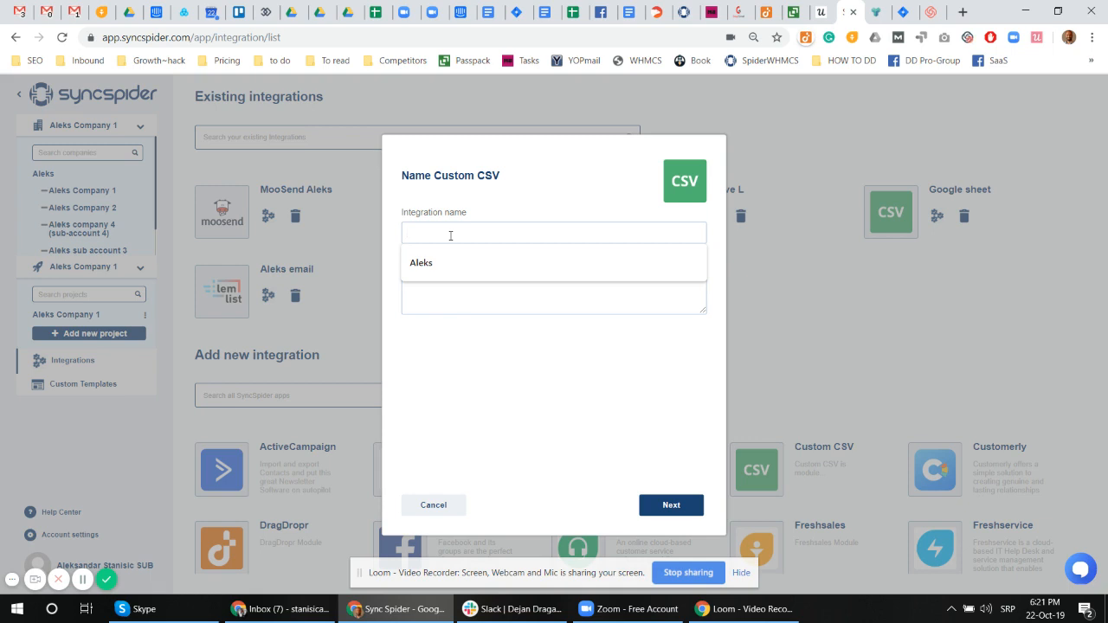
text(Google drive, SyncSpider)
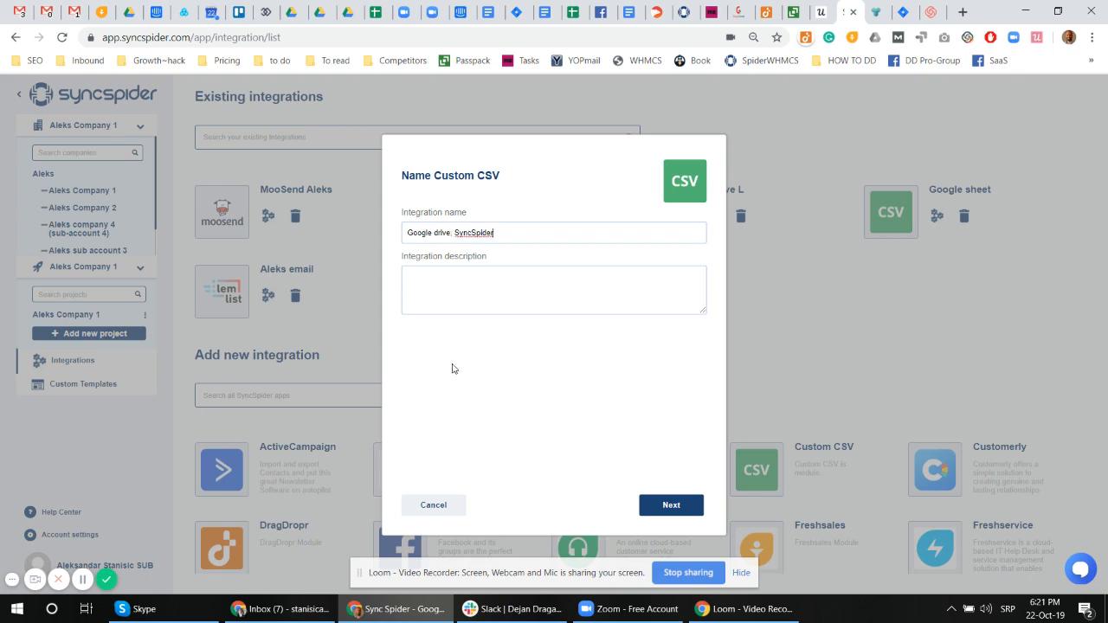
click(682, 505)
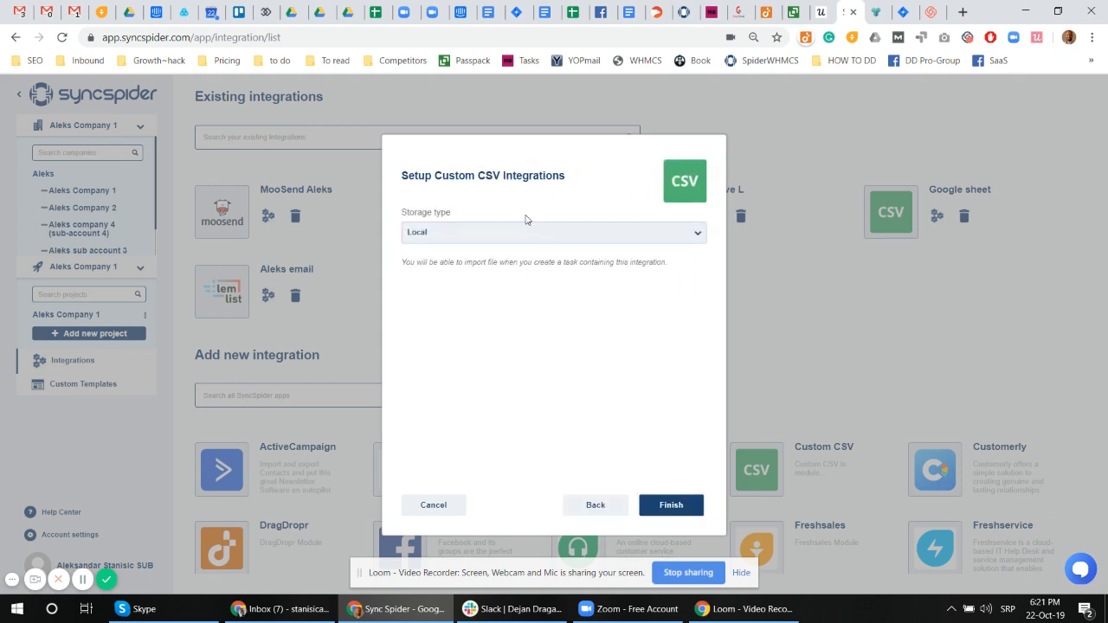
Step: Set the integration's storage type to Google Drive, choose the existing Google account, and finish the setup
click(458, 234)
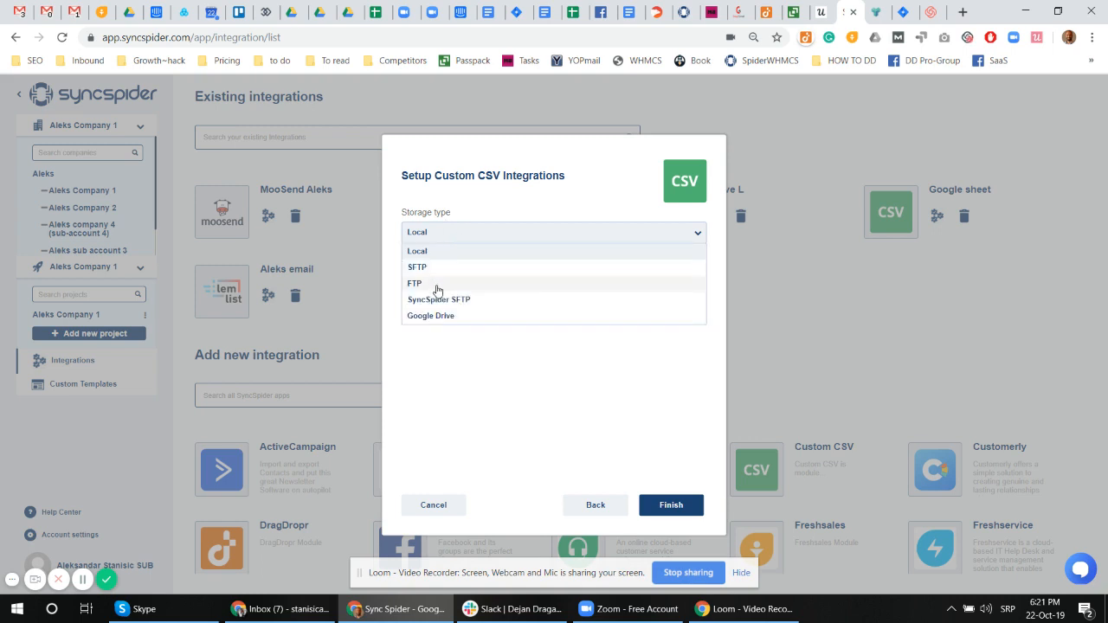
click(444, 317)
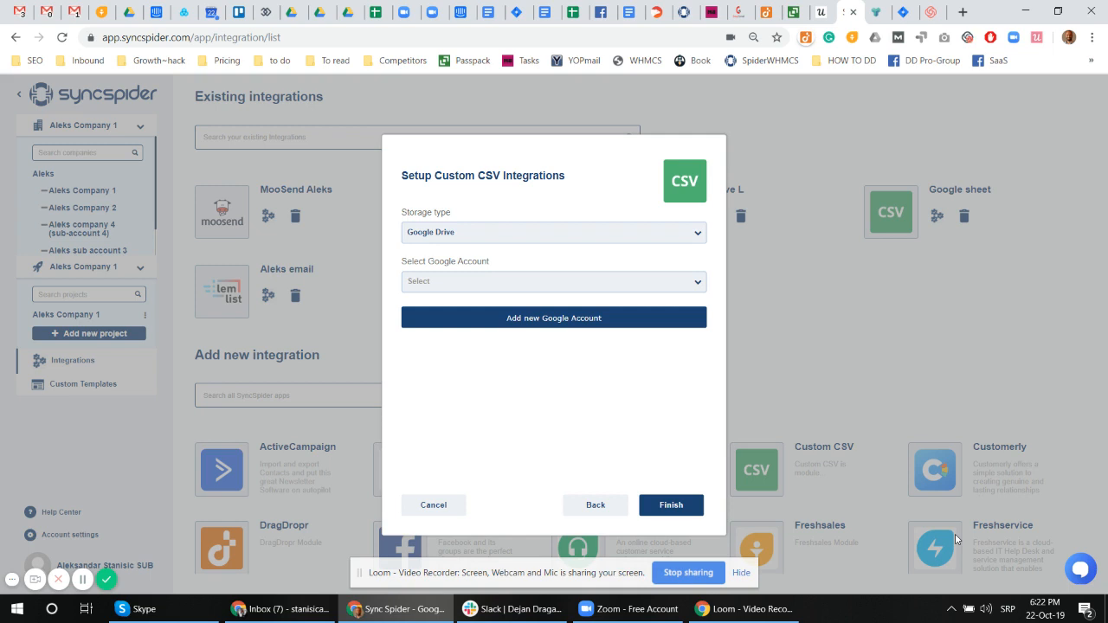
click(524, 289)
click(471, 301)
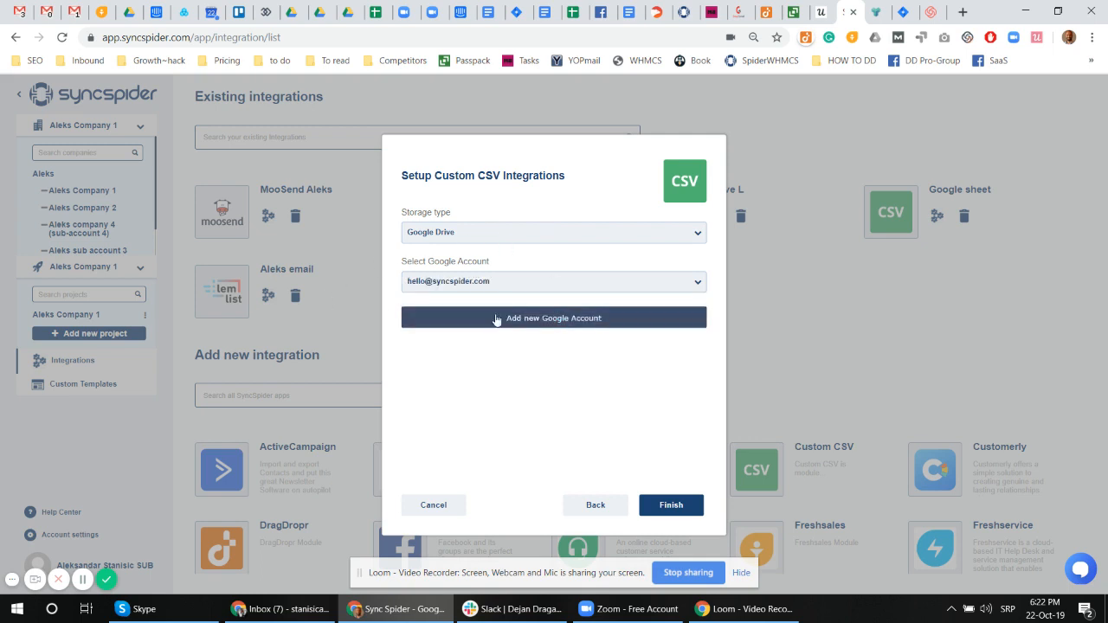
click(670, 506)
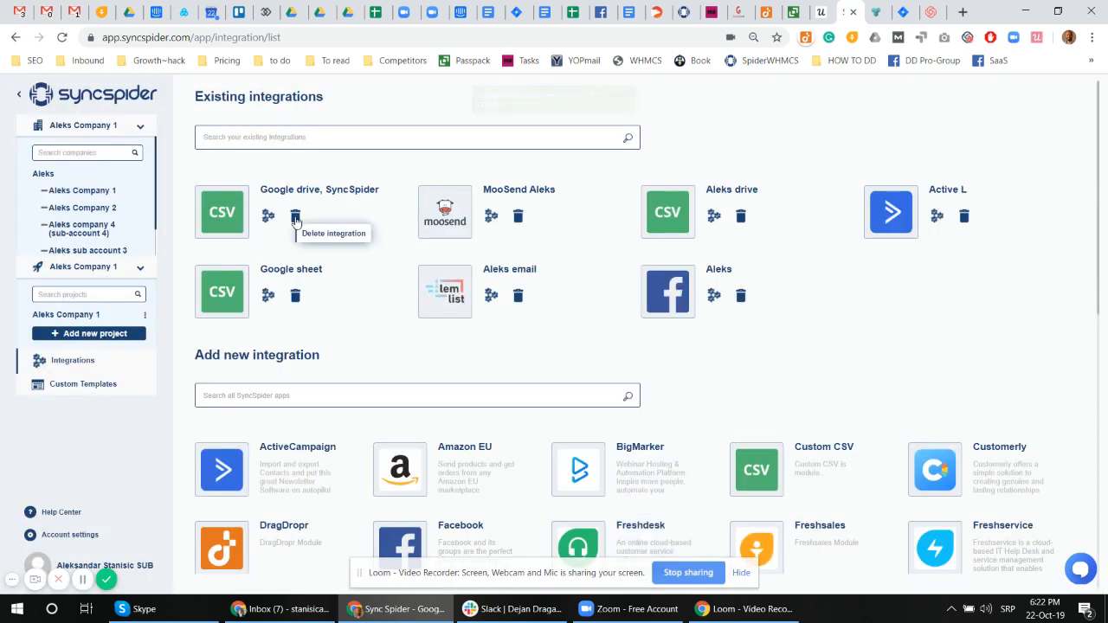
Step: Create the company's first task, using the "Google drive, SyncSpider" integration as both source and target
click(63, 195)
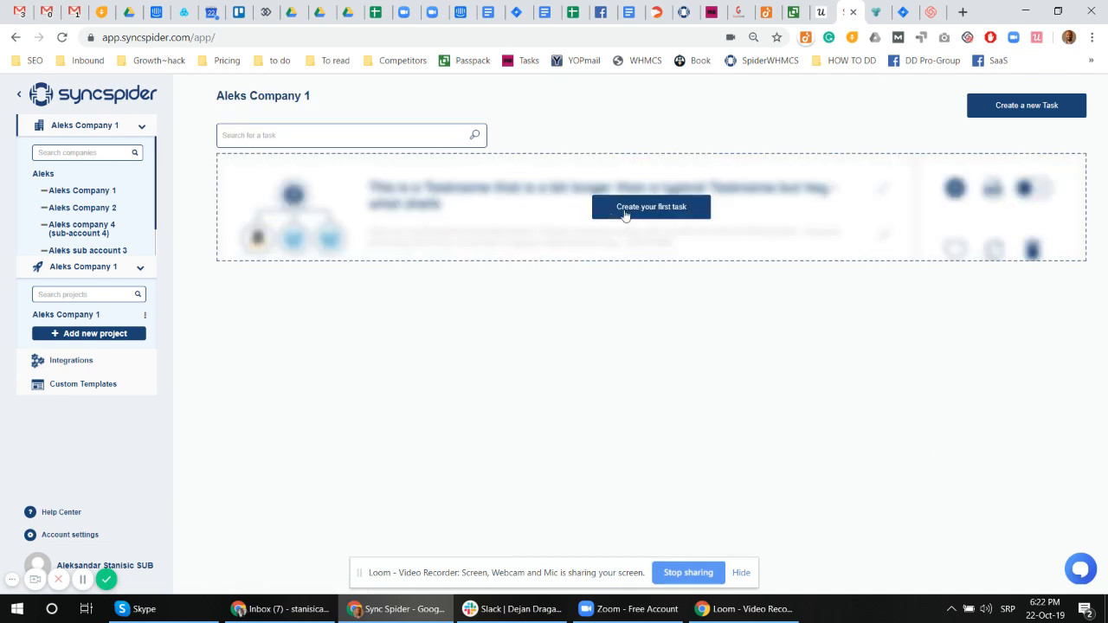
click(648, 213)
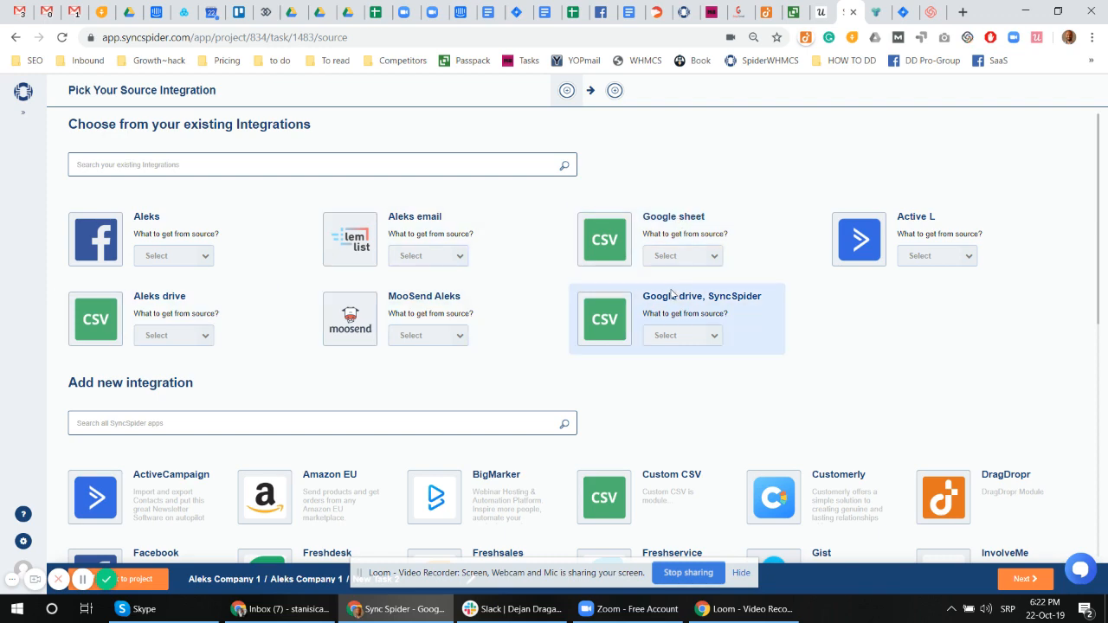
click(673, 306)
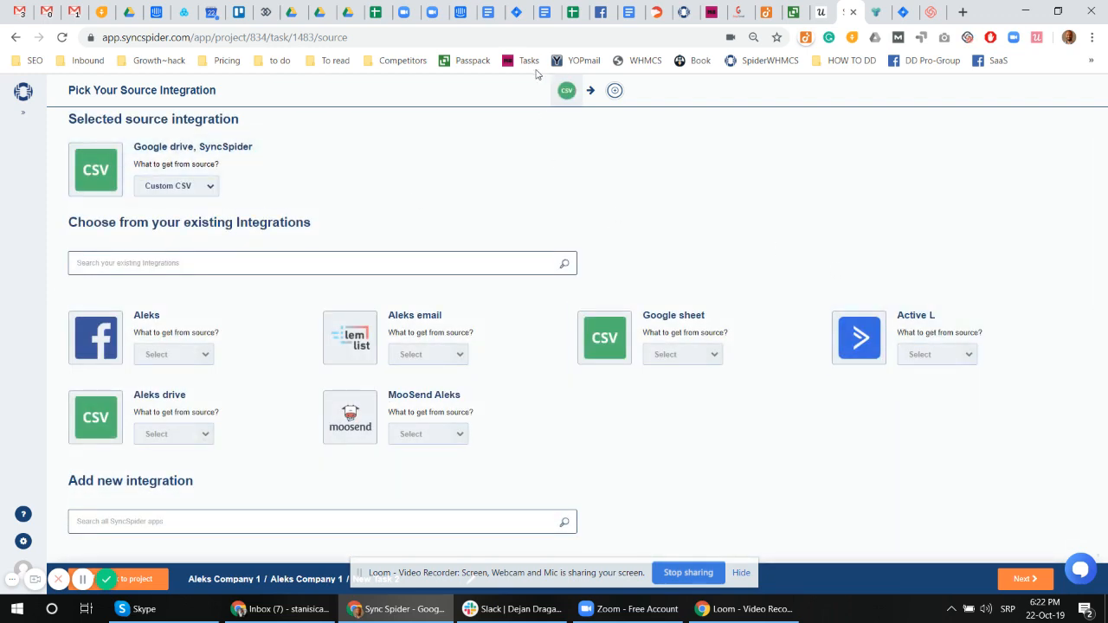
click(1026, 579)
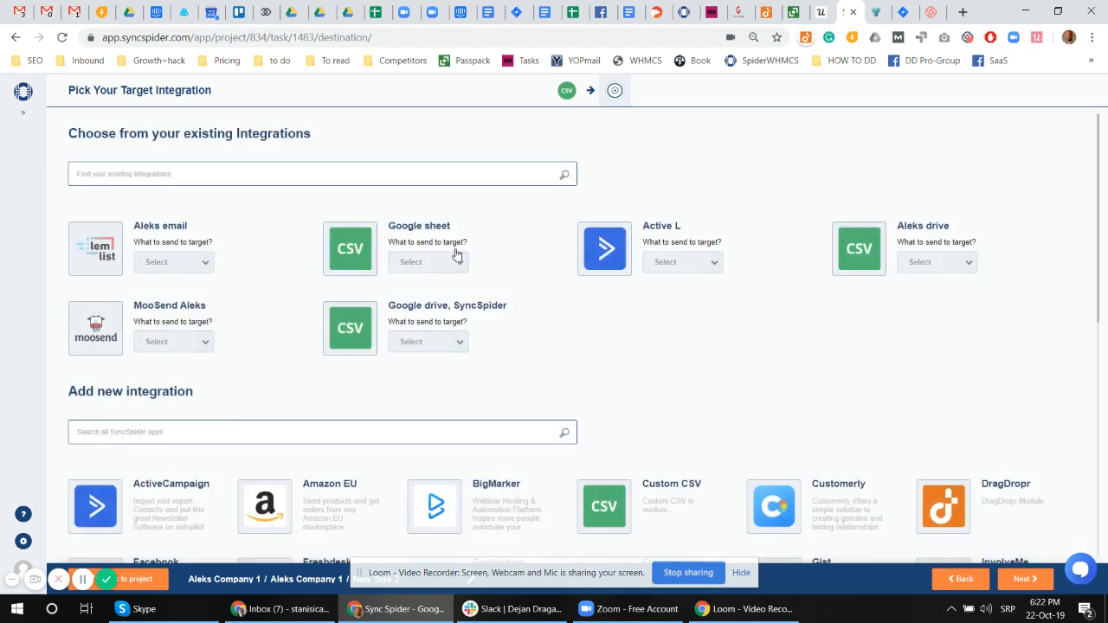
click(455, 314)
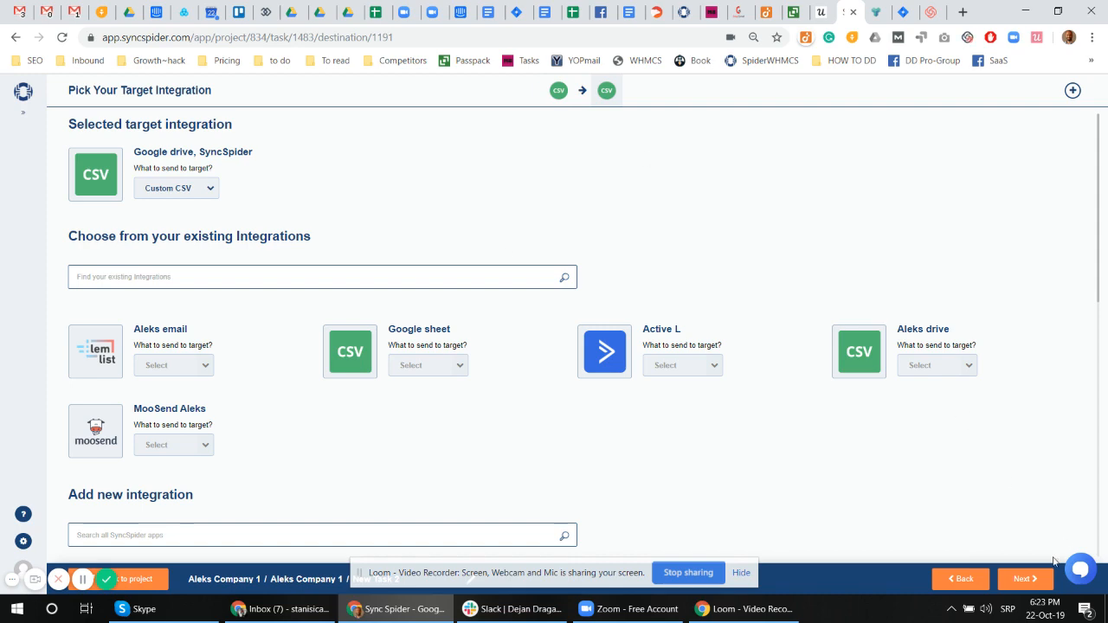
click(1038, 584)
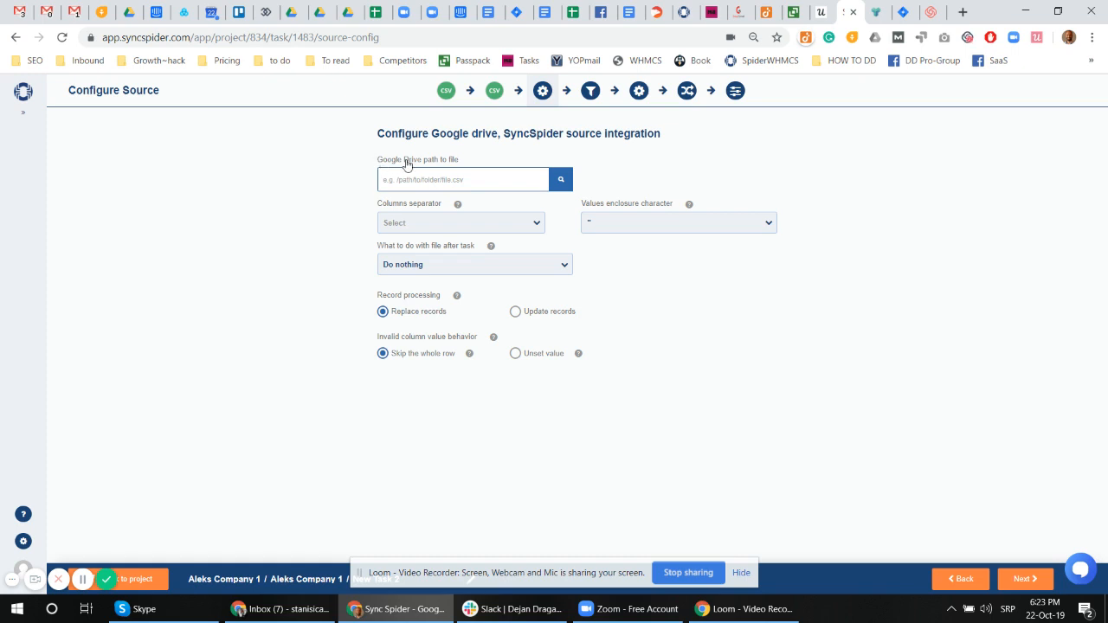
Step: Choose the Leads file in My Drive as the source file
click(561, 182)
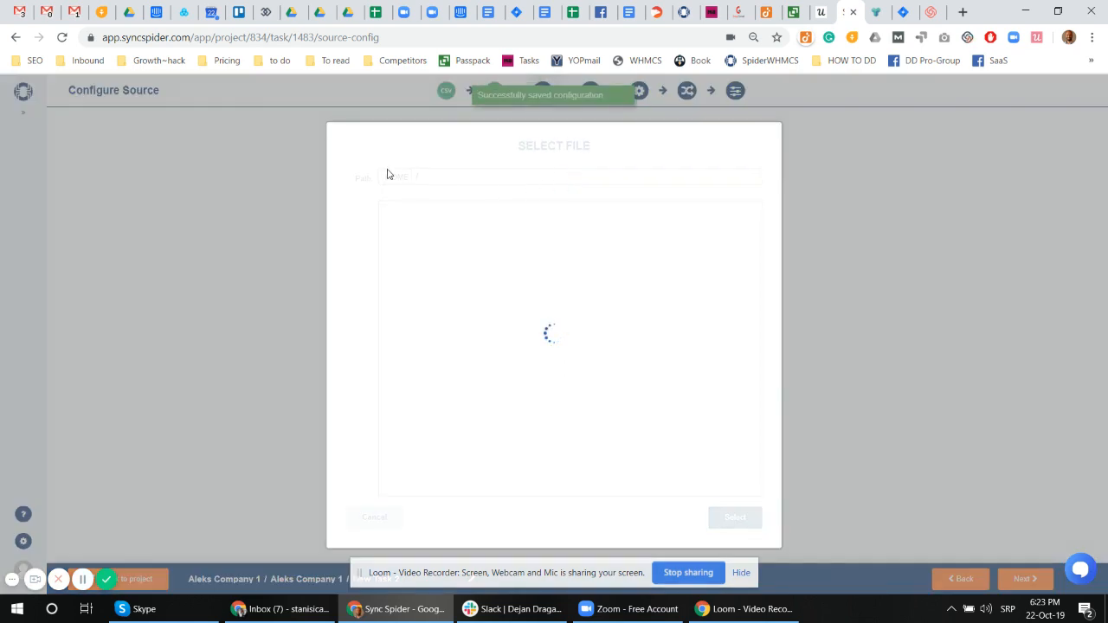
click(413, 214)
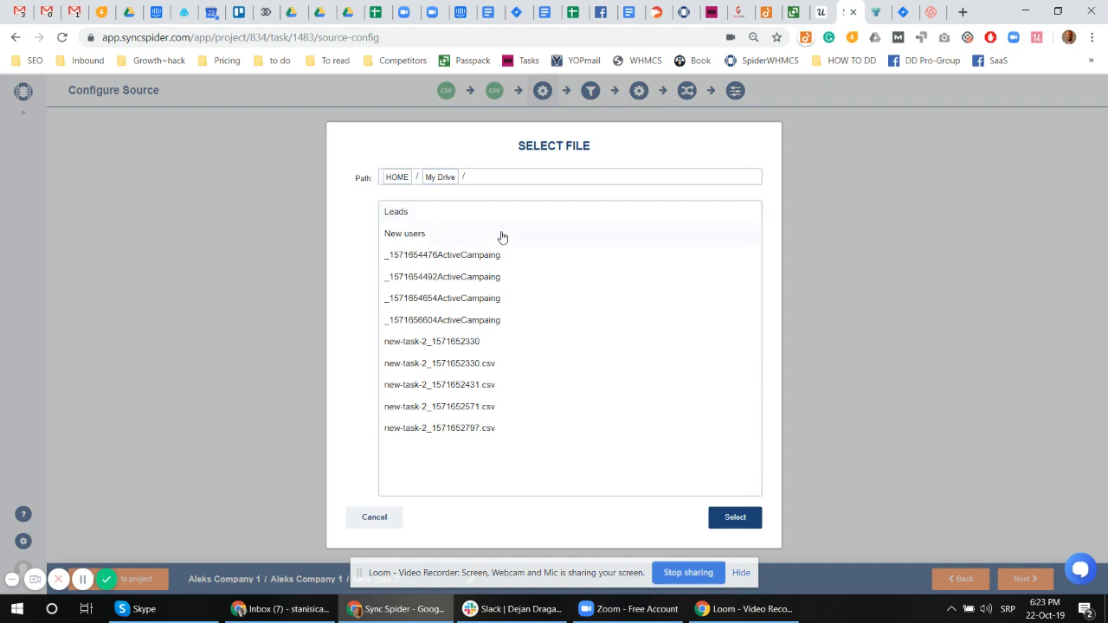
click(398, 213)
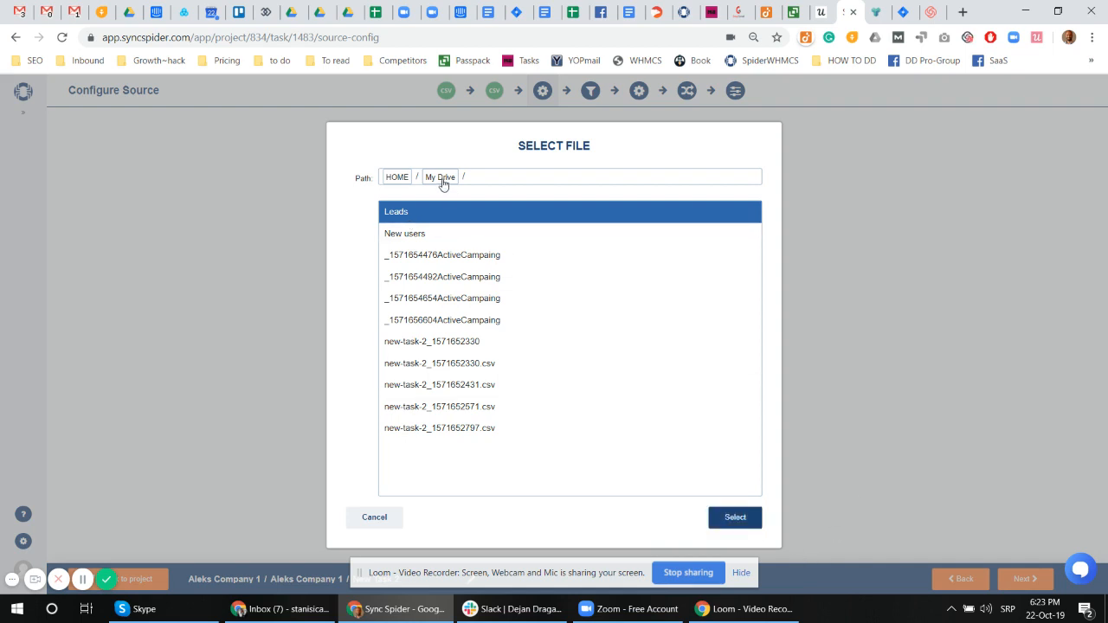
click(731, 519)
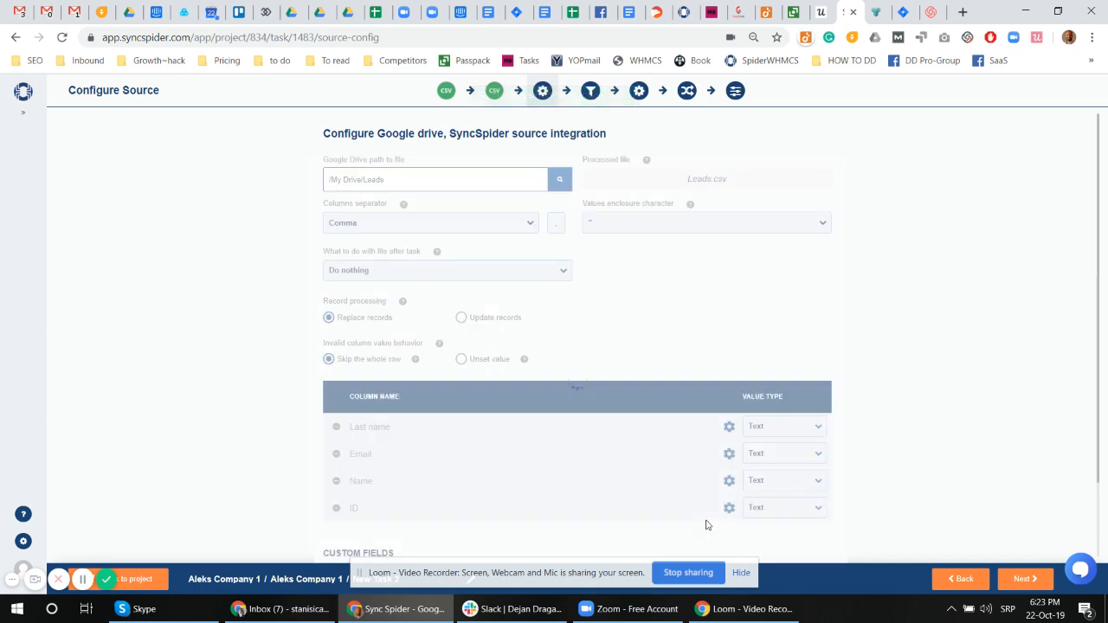
Step: Review the source file settings, the detected columns and the value type options for the ID column
scroll(625, 300, down, 1)
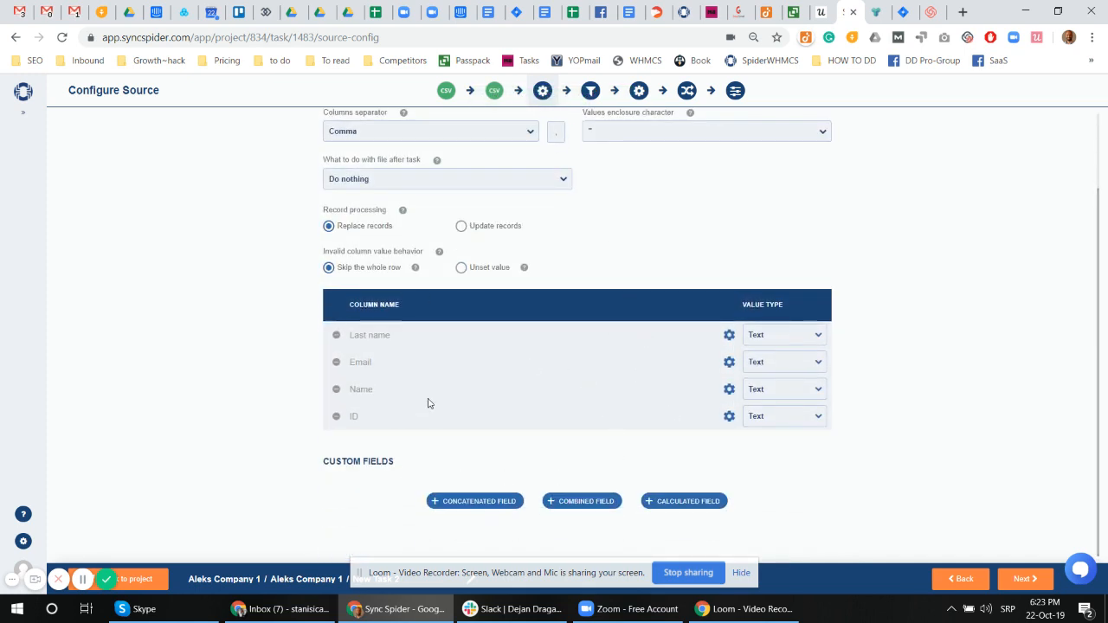
scroll(431, 411, up, 2)
scroll(533, 351, down, 2)
scroll(388, 426, up, 1)
scroll(389, 429, down, 1)
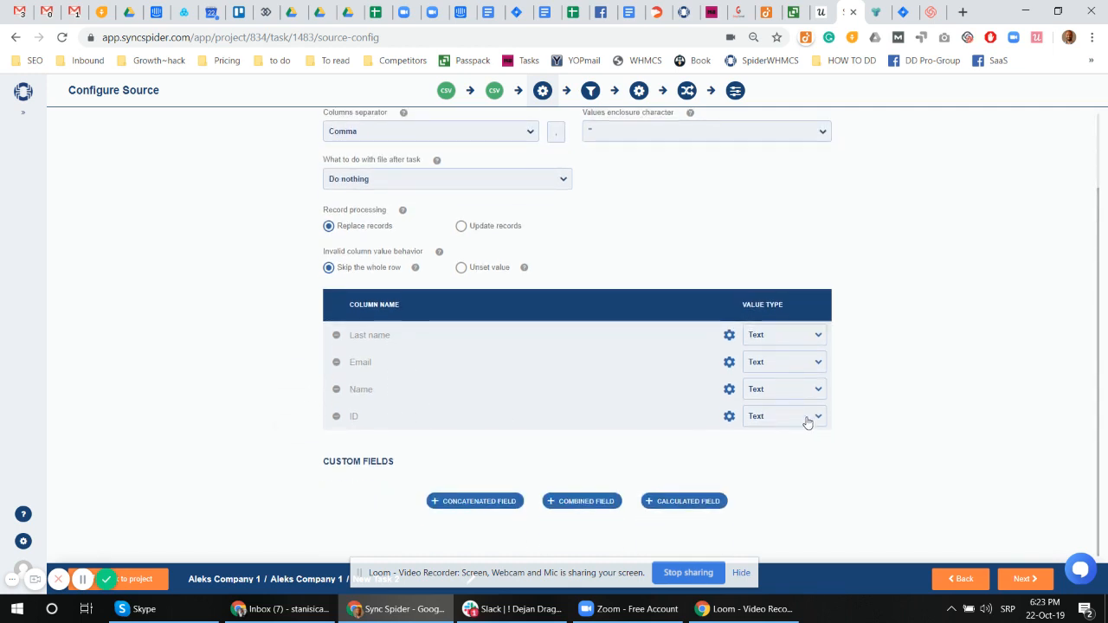
click(807, 419)
click(762, 485)
scroll(823, 378, up, 1)
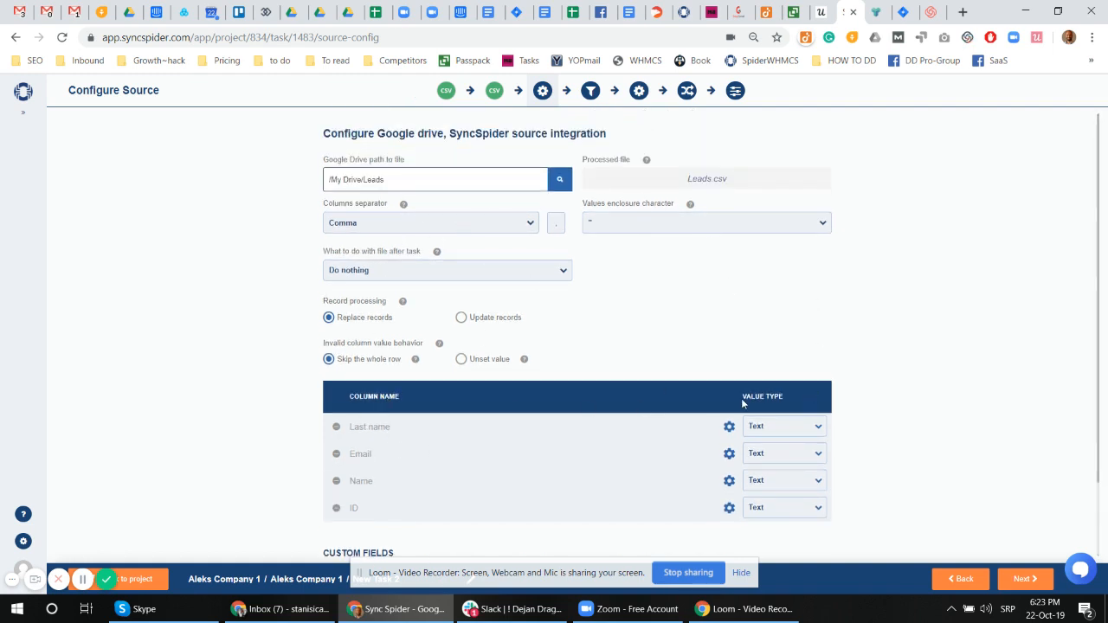
Step: Continue past the source filter without adding one and set the target's Google Drive folder to My Drive
click(1020, 581)
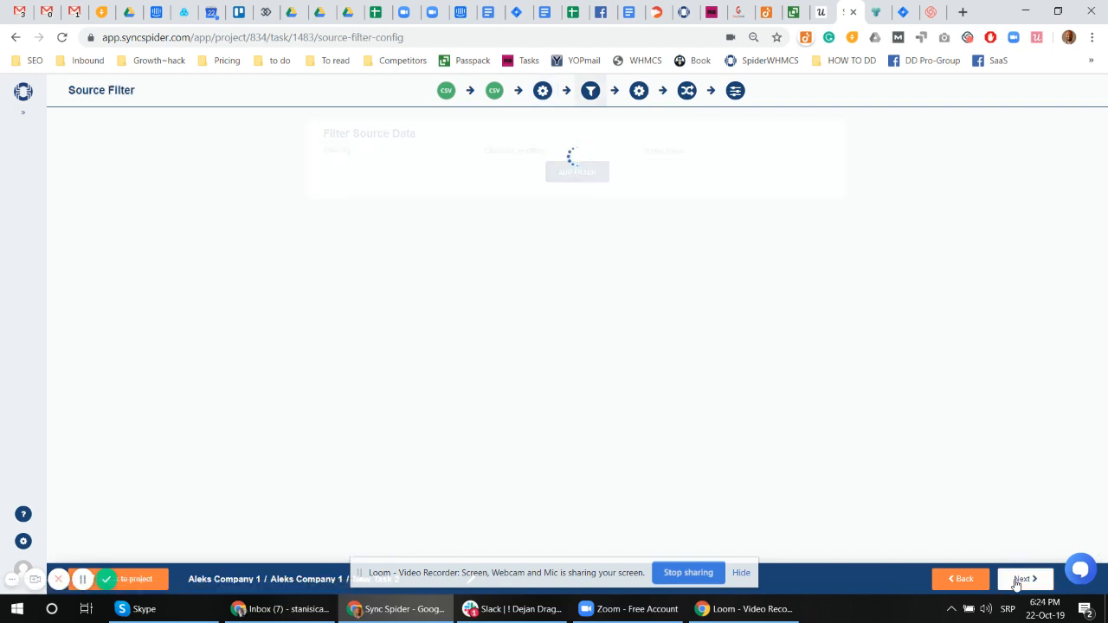
click(1020, 580)
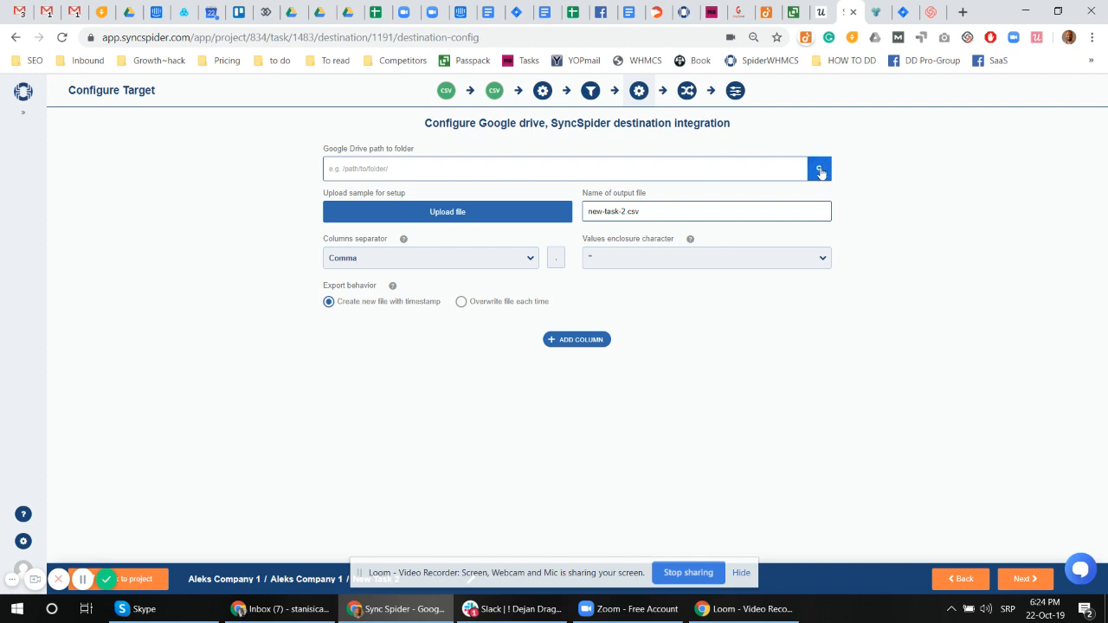
click(820, 170)
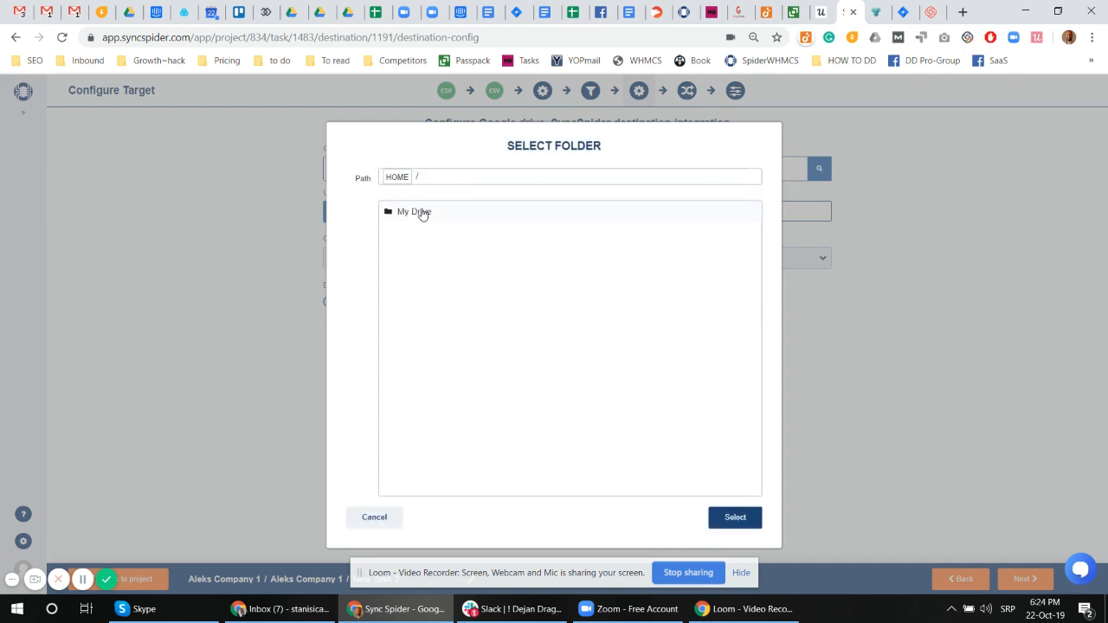
double_click(422, 213)
click(730, 517)
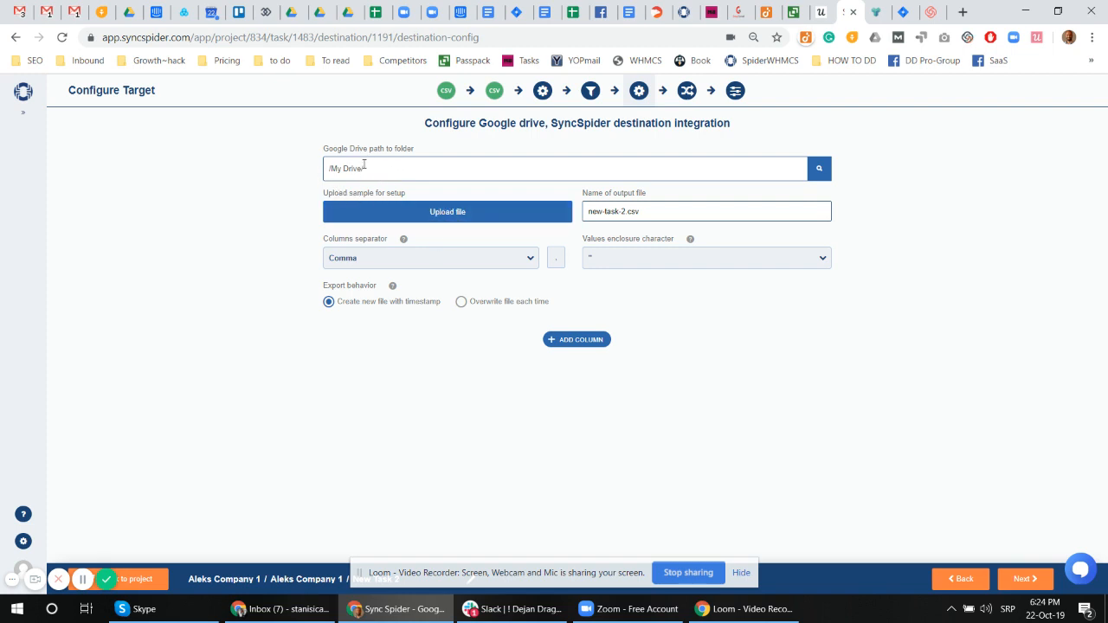
Step: Rename the output file as "Google sheet new 625pm"
click(677, 214)
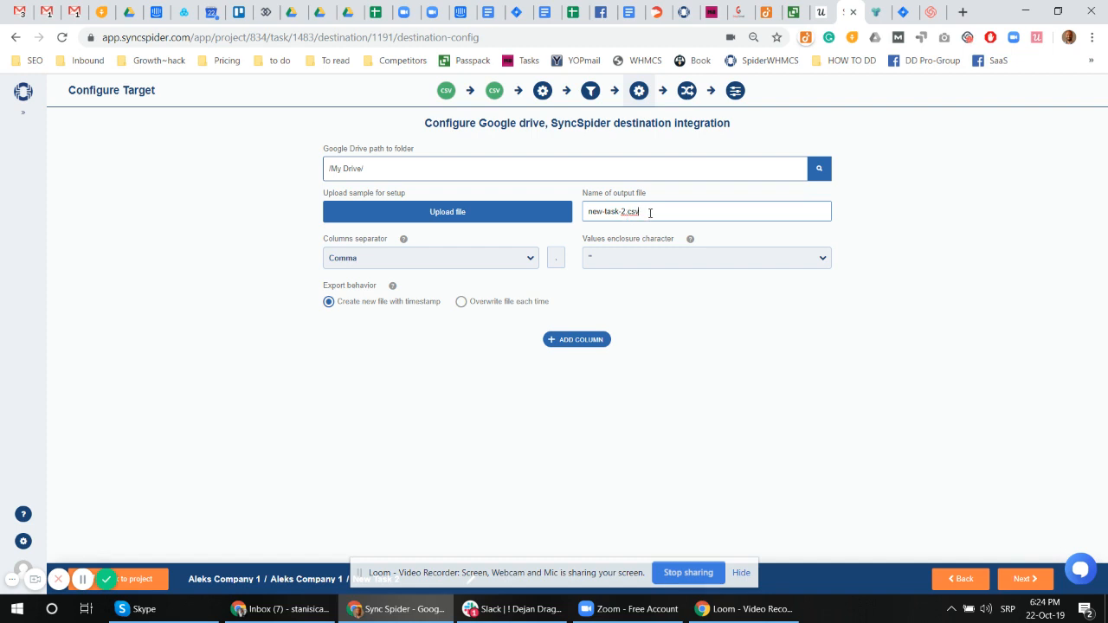
drag(651, 213, 573, 229)
text(Google sheet new 625pm)
Step: Add the target columns ID, First name, Last name and Email, and continue to the mapping
click(576, 343)
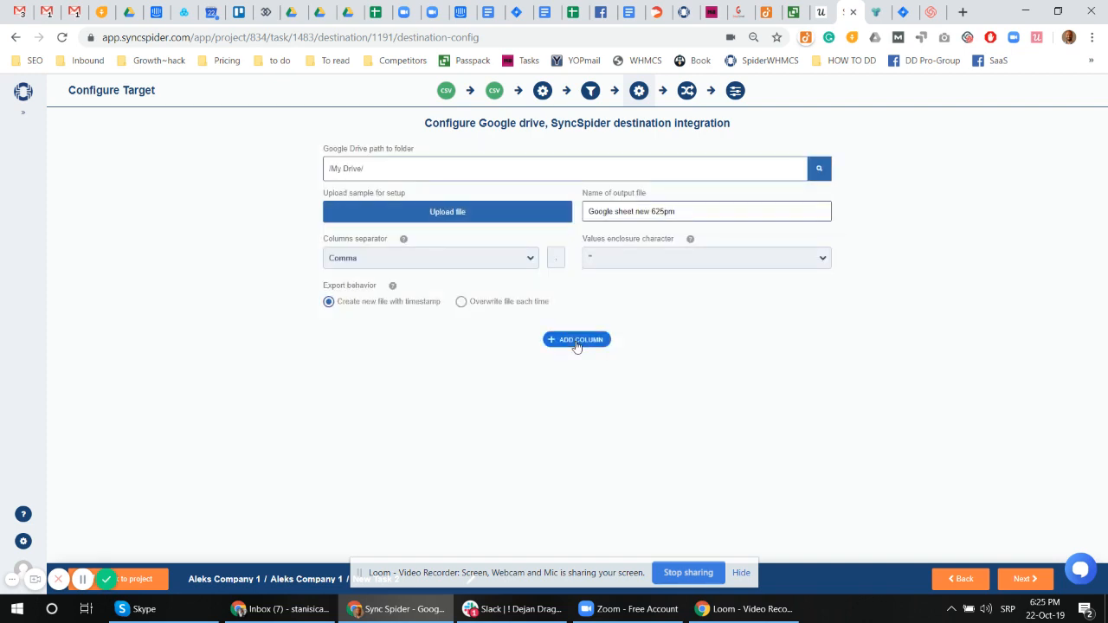
click(577, 341)
click(488, 371)
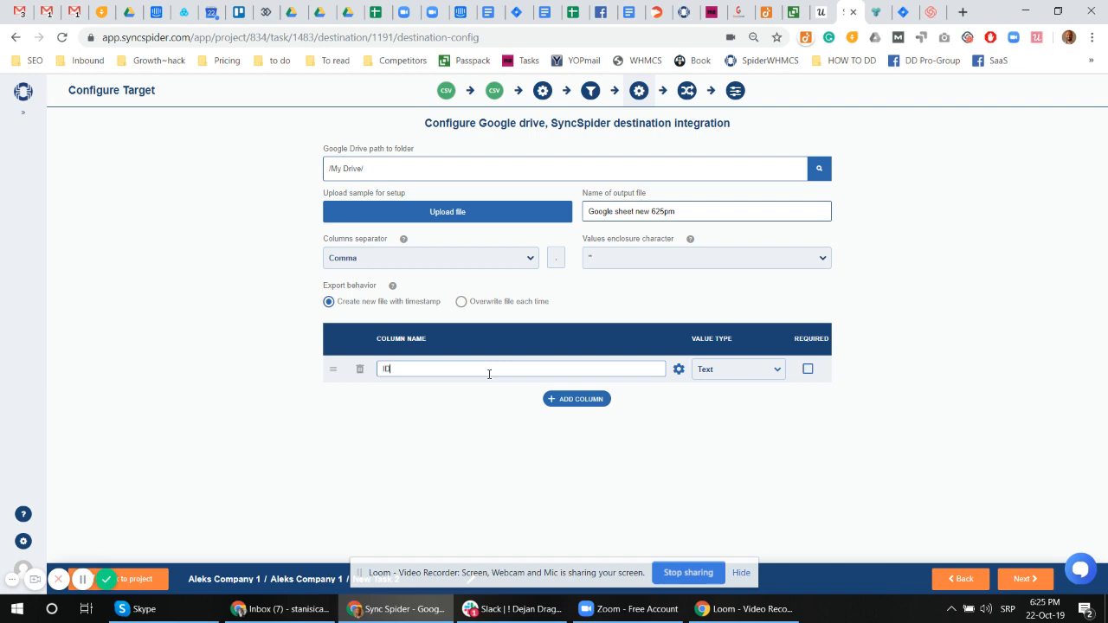
text(ID)
click(576, 399)
click(575, 396)
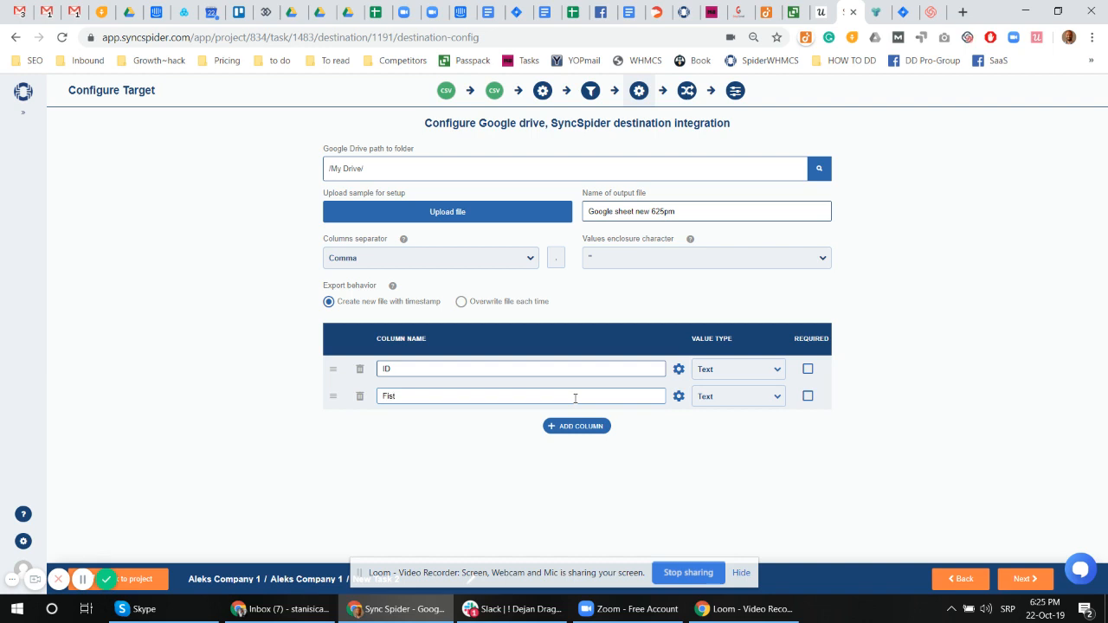
text(First name)
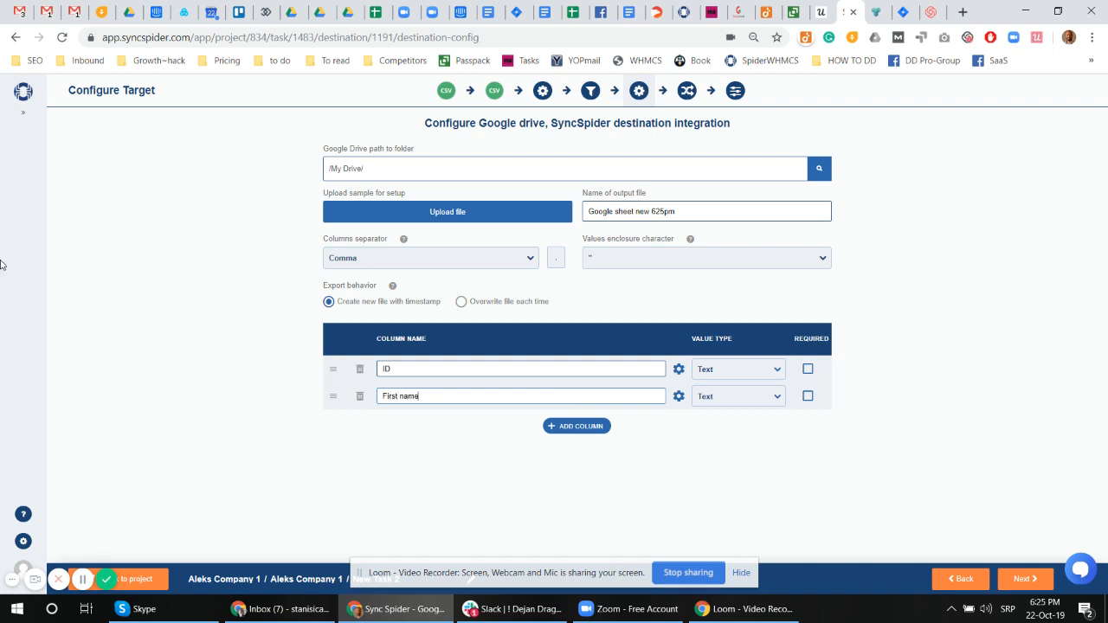
click(585, 430)
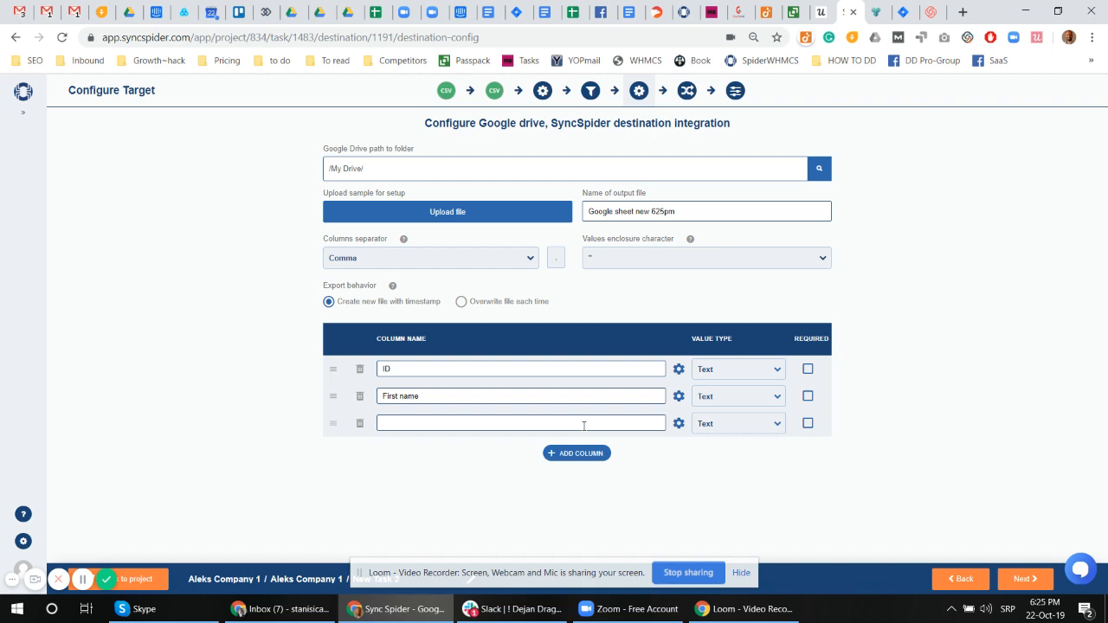
click(584, 426)
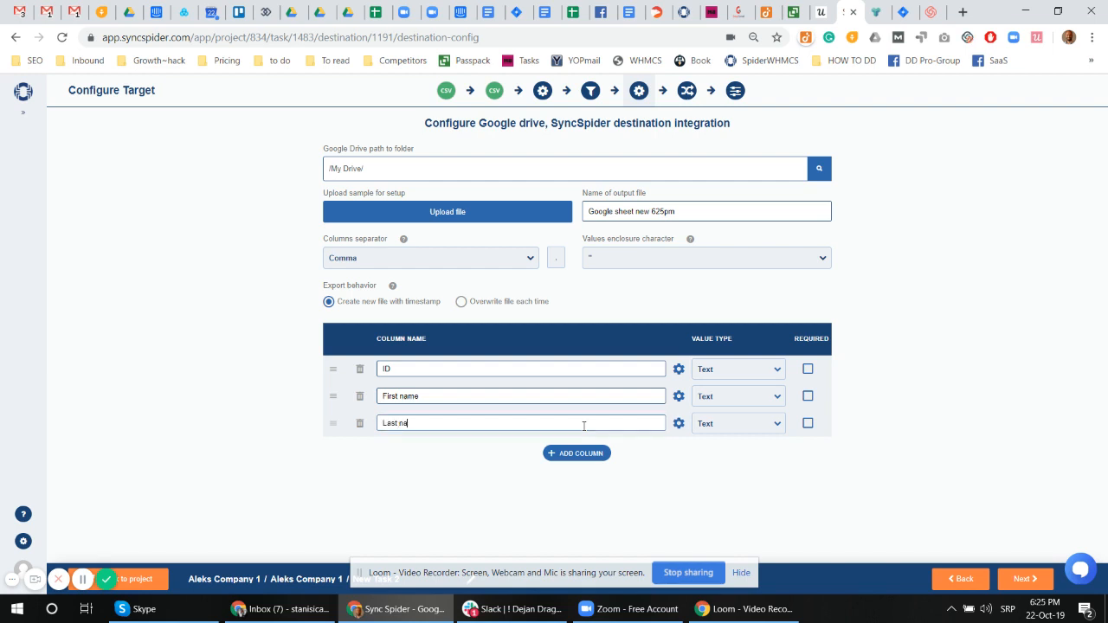
click(583, 451)
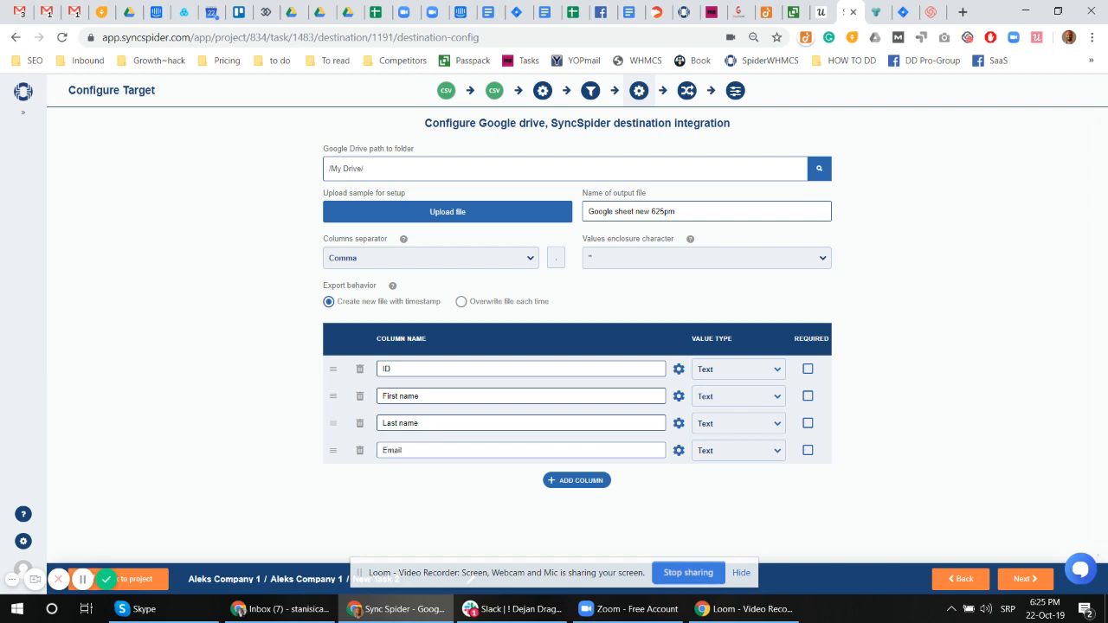
click(1023, 580)
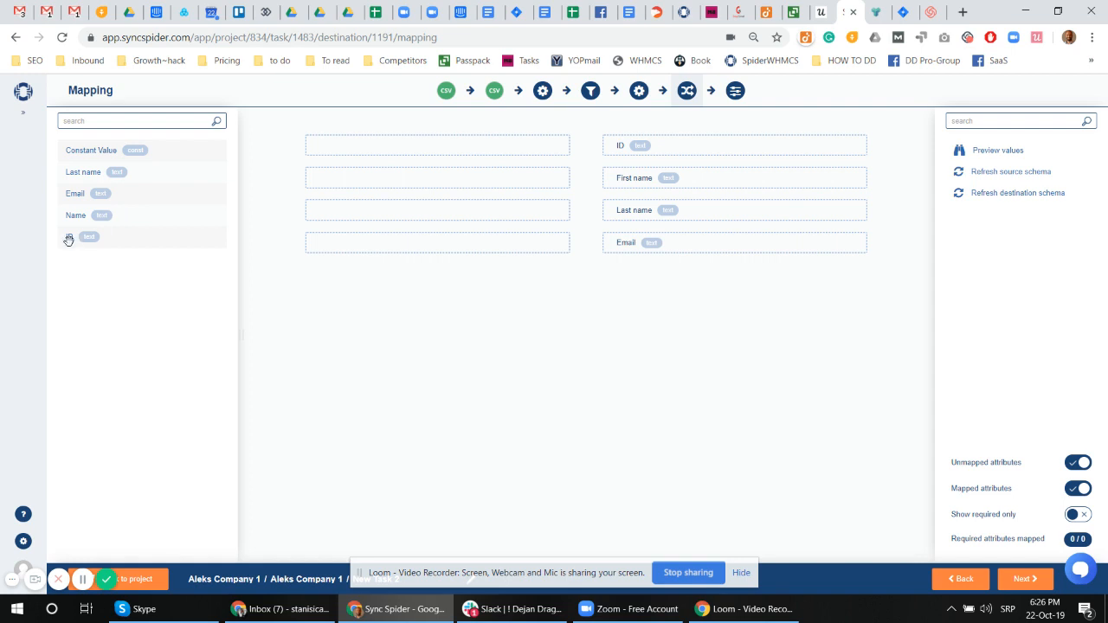
Step: Map the source ID to the target ID and the source Name to First name, leaving the fallback values empty
drag(68, 239, 396, 144)
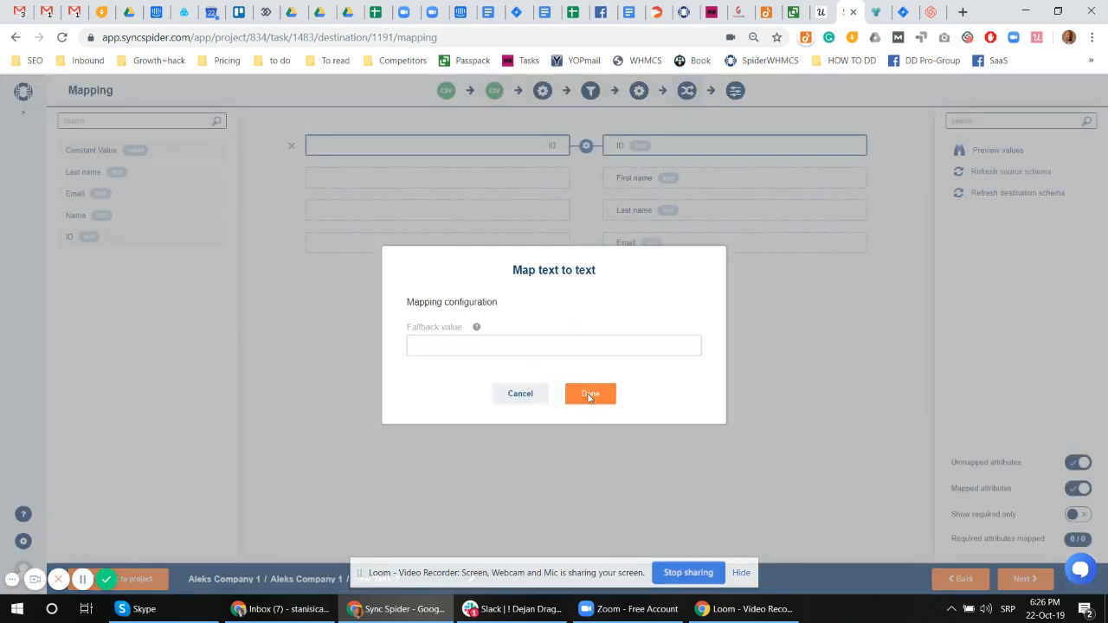
click(589, 395)
drag(75, 216, 392, 178)
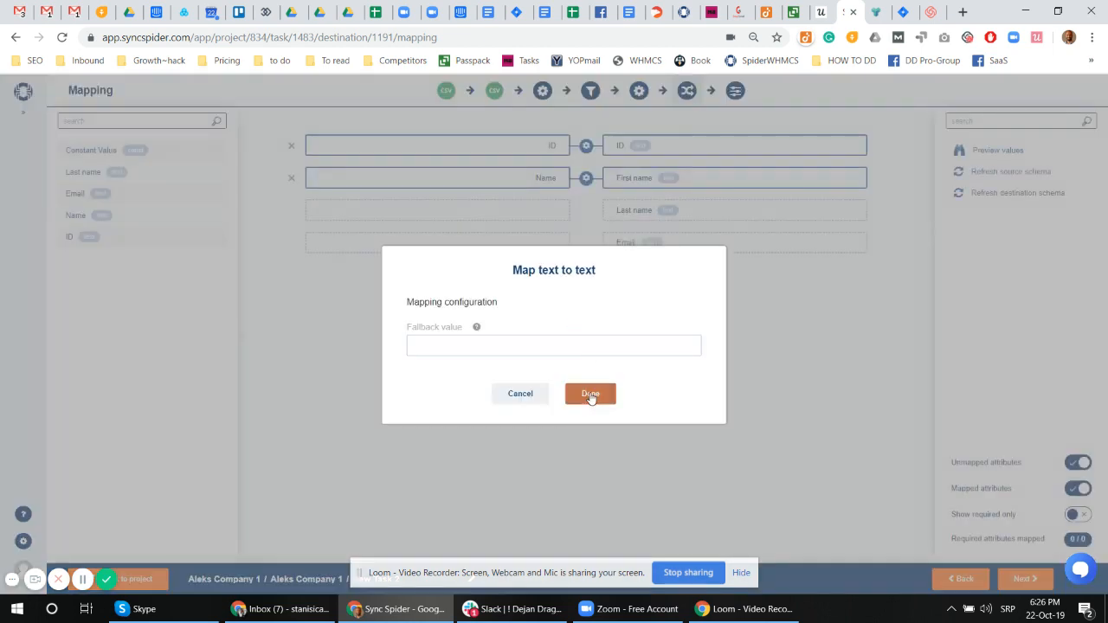
click(591, 394)
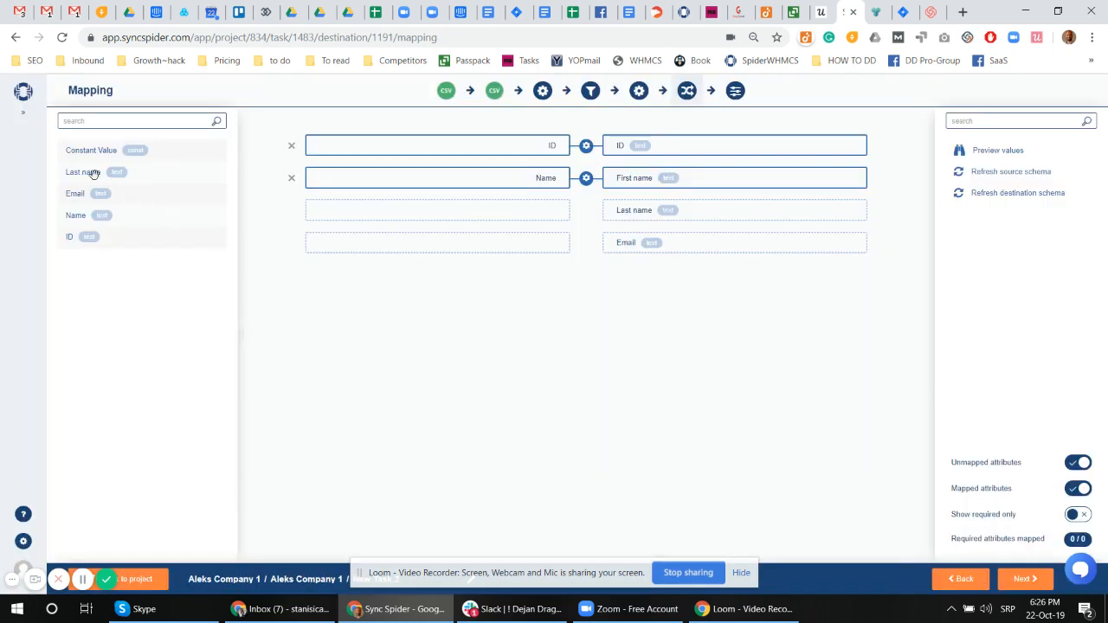
Step: Map the source Last name and Email to the matching target columns without fallback values, and continue to the task settings
drag(90, 172, 425, 212)
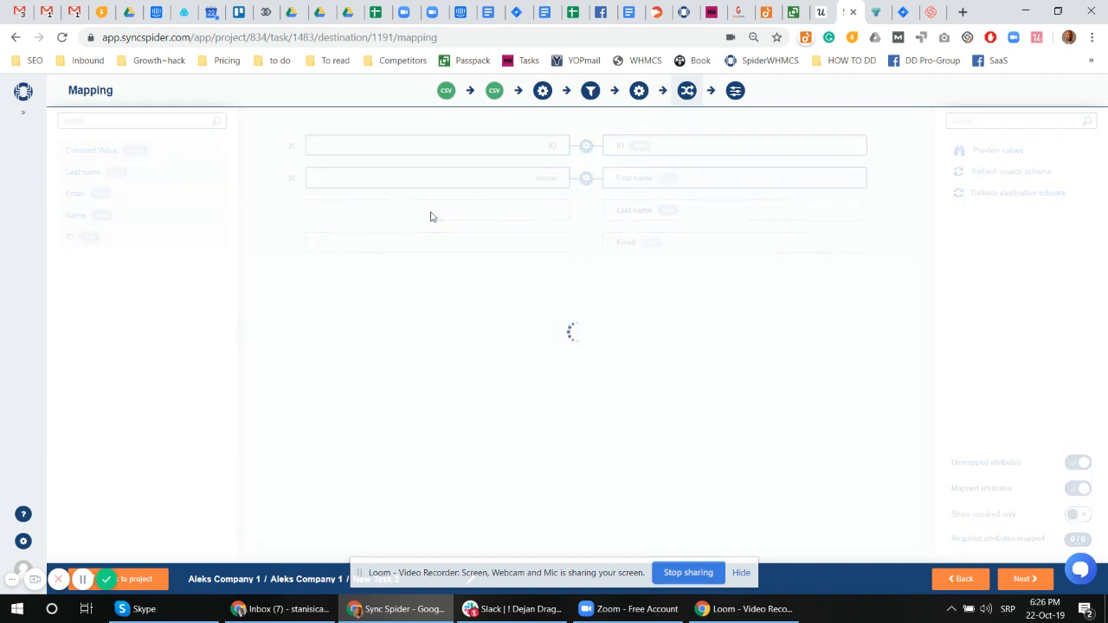
click(589, 396)
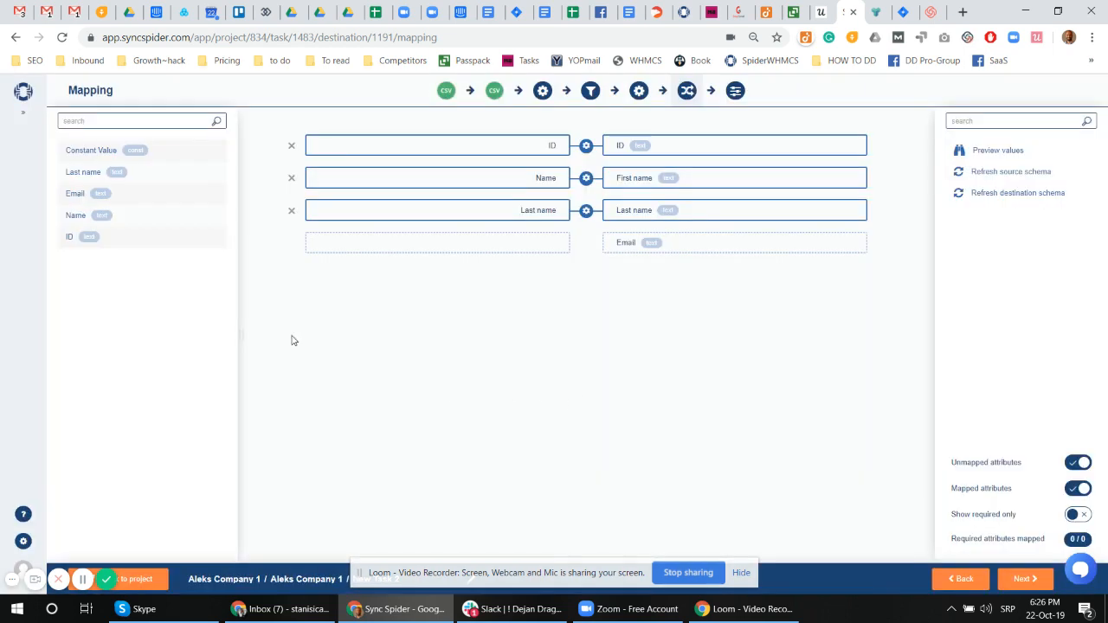
drag(84, 192, 448, 247)
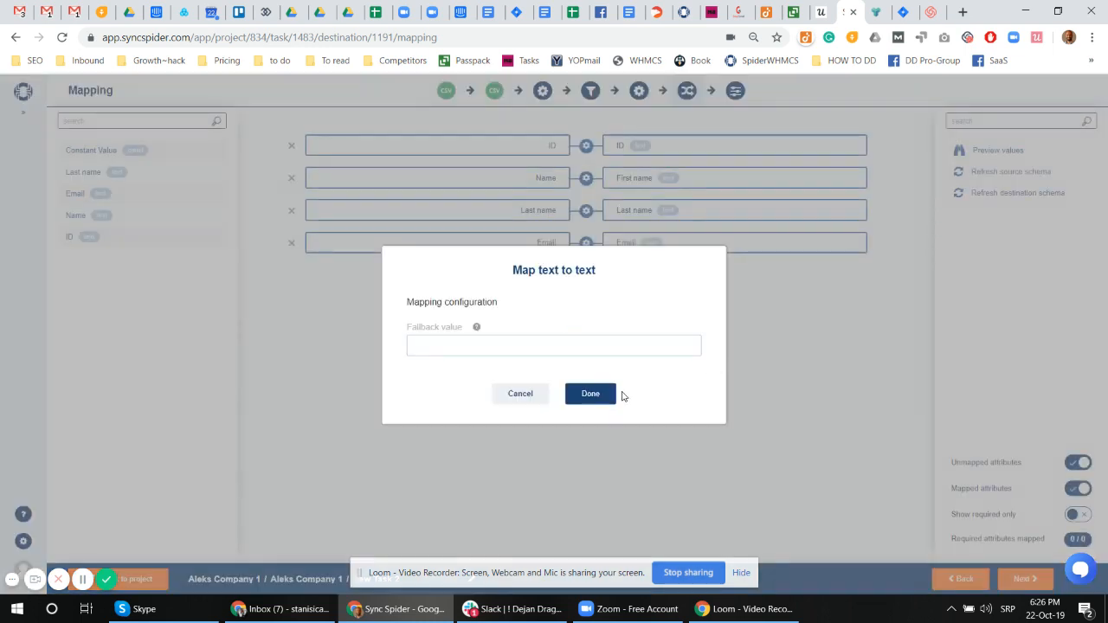
click(608, 395)
click(1033, 587)
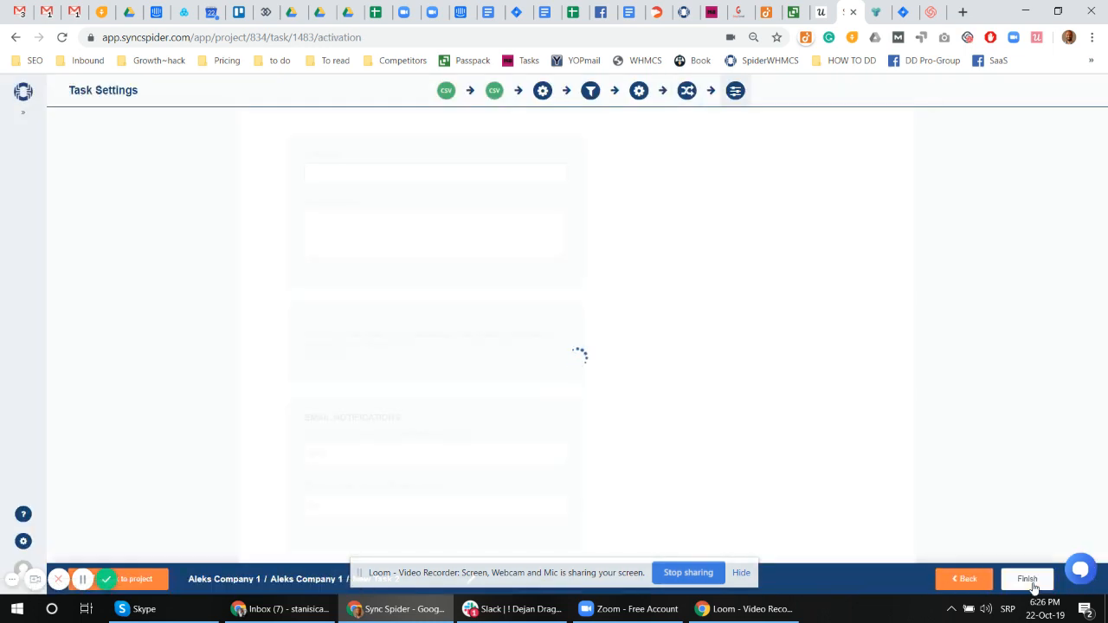
Step: Set the task's trigger to an hourly schedule that repeats every 1 hour at minute 1
click(737, 200)
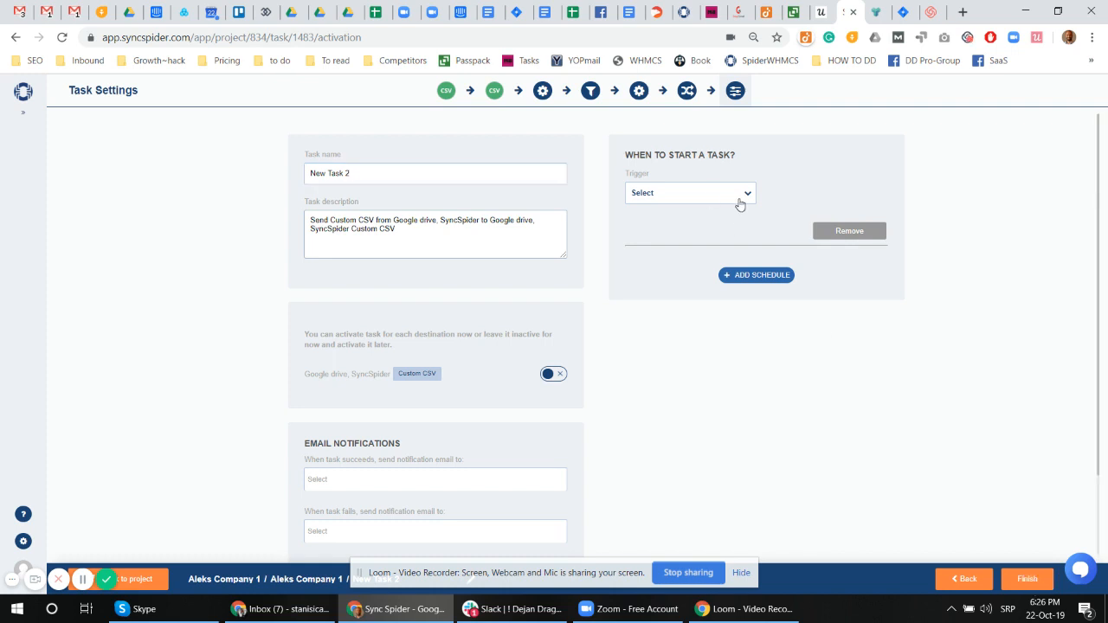
click(713, 216)
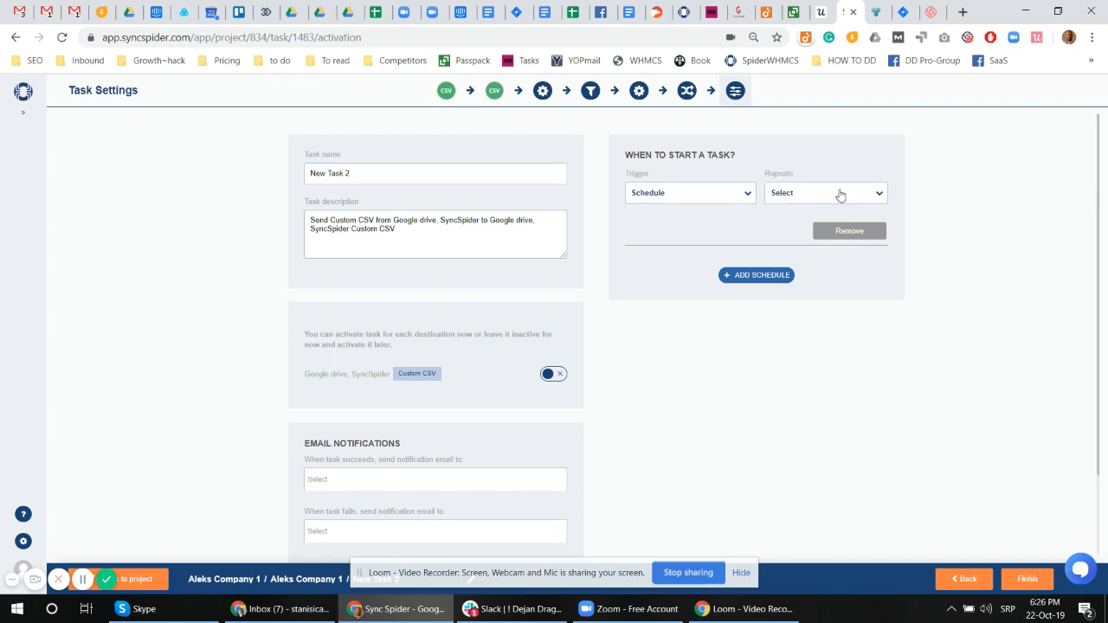
click(846, 198)
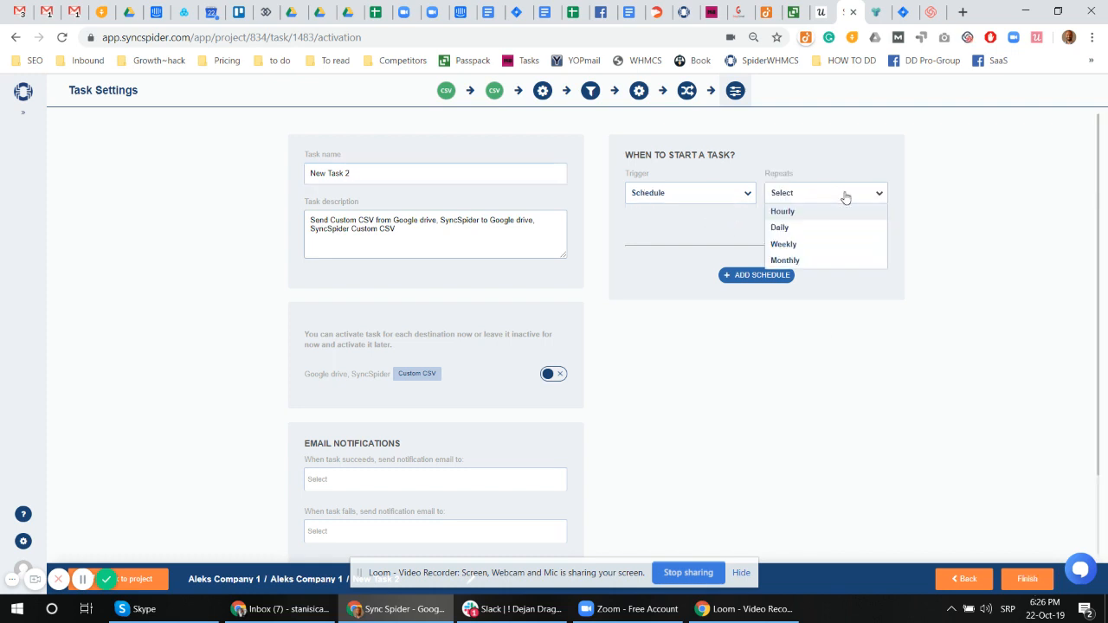
click(825, 211)
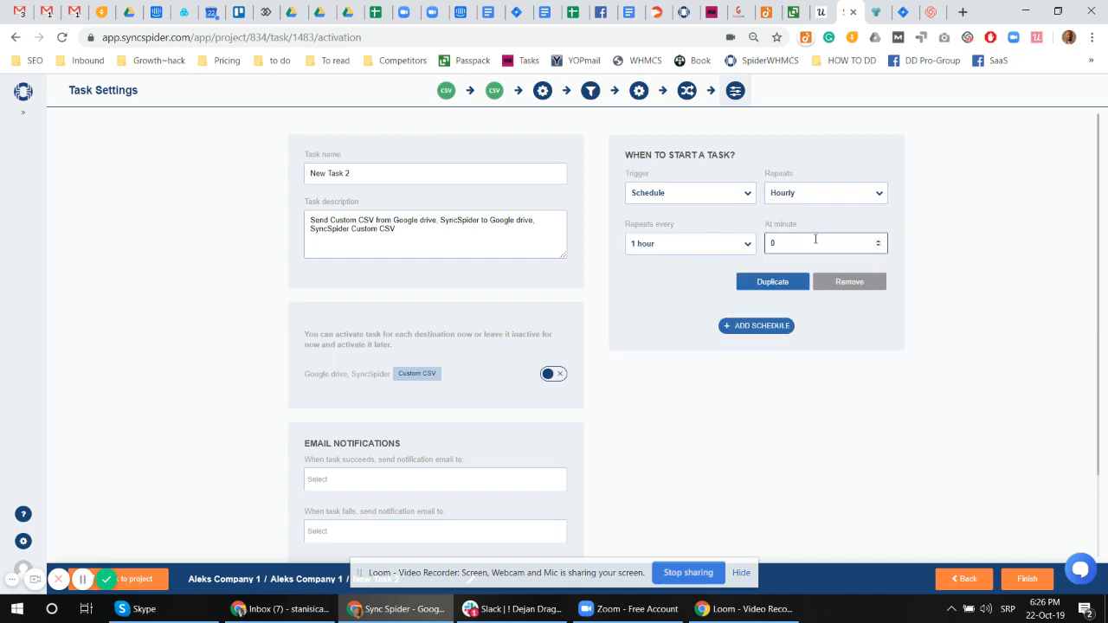
double_click(816, 242)
Step: Add a second hourly schedule repeating every 1 hour at minute 2, and finish the task setup
click(757, 326)
click(685, 341)
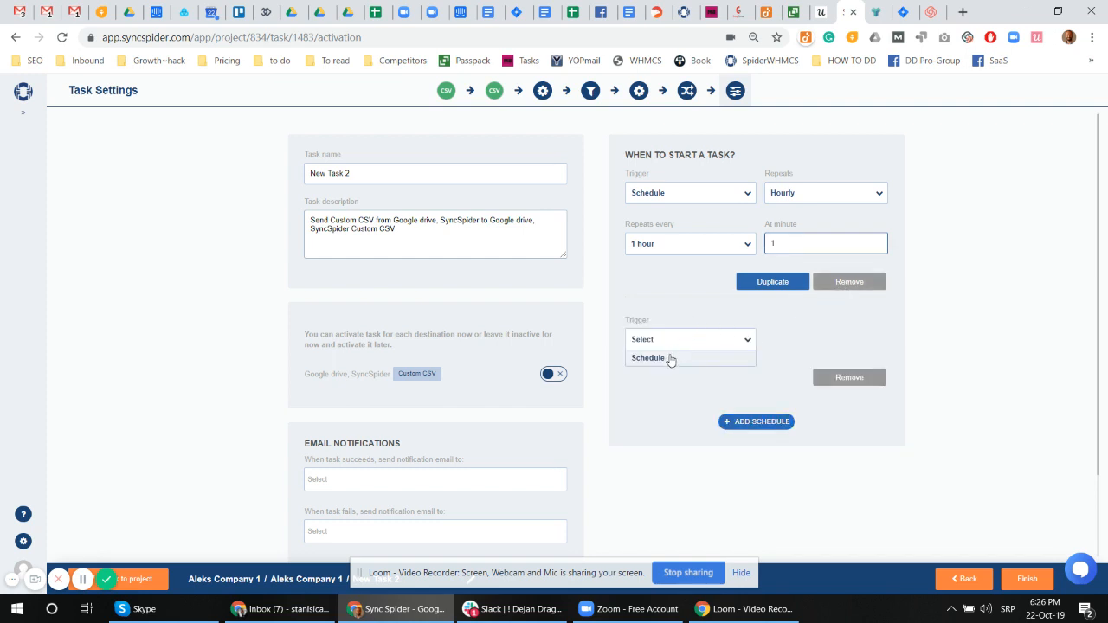
click(668, 357)
click(835, 340)
click(784, 358)
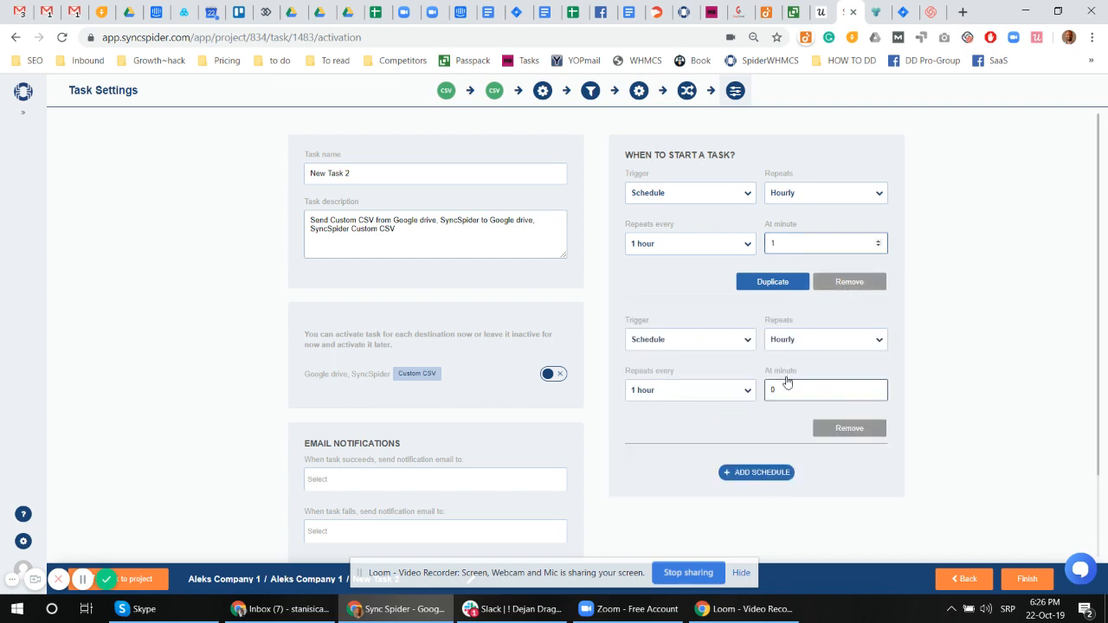
click(769, 389)
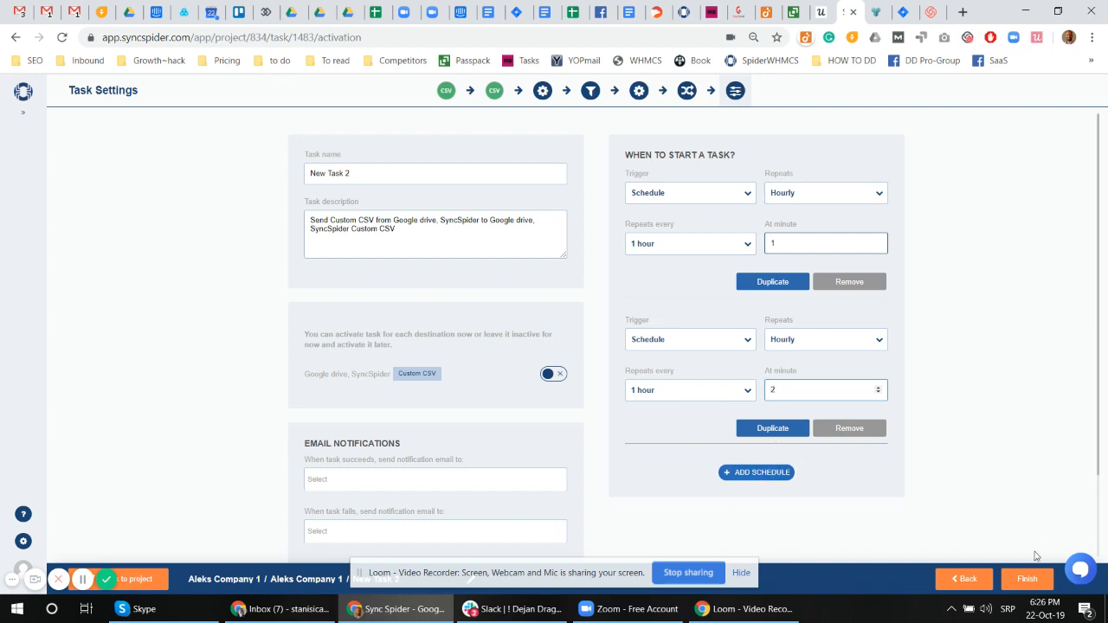
click(1027, 578)
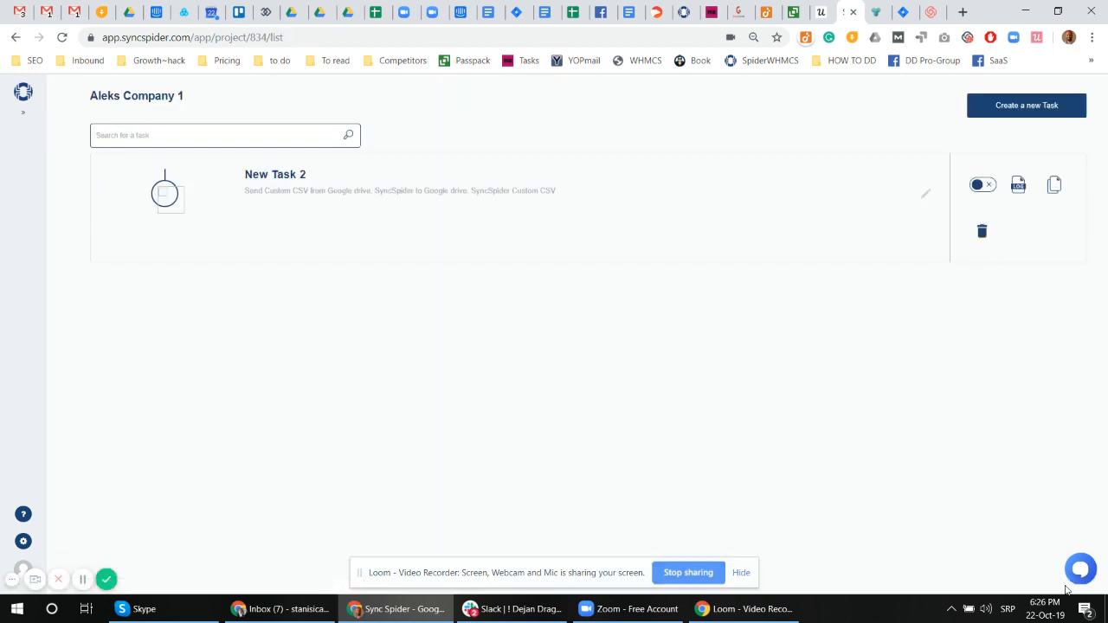
Step: Activate New Task 2 in the project's task list and start it manually
click(982, 187)
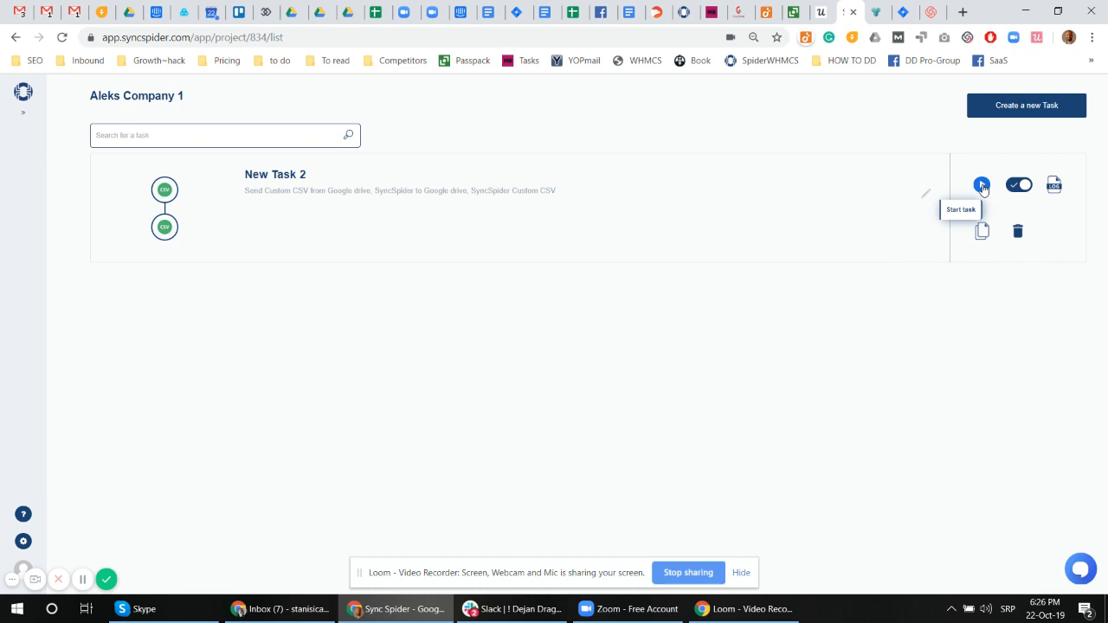
click(983, 188)
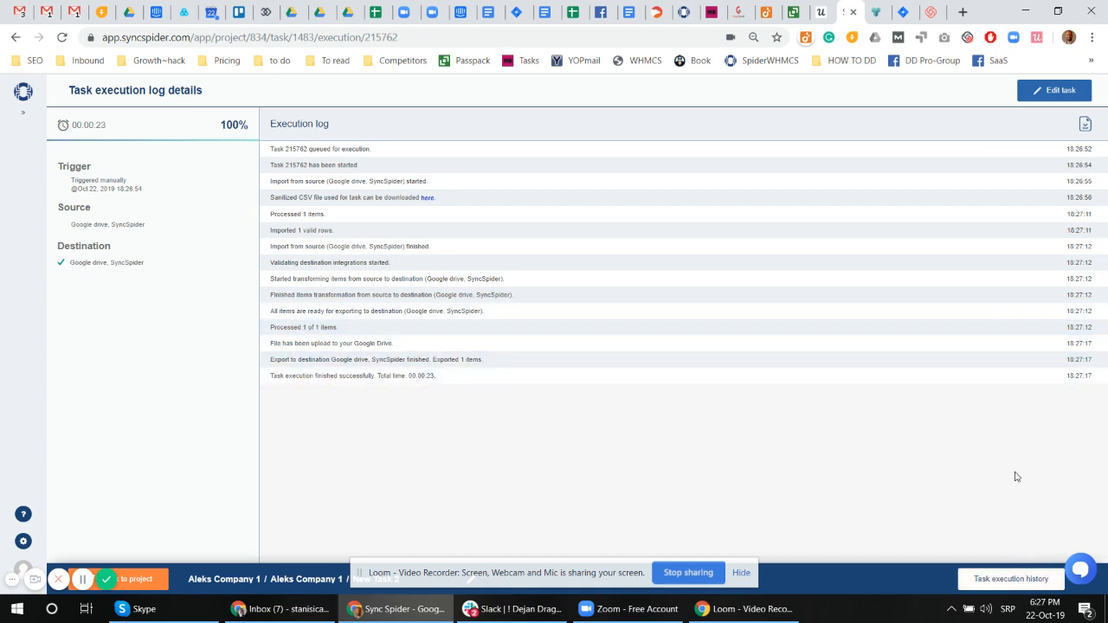
Step: Switch to Google Drive, refresh My Drive and open the newly exported "Google sheet new" file
click(349, 9)
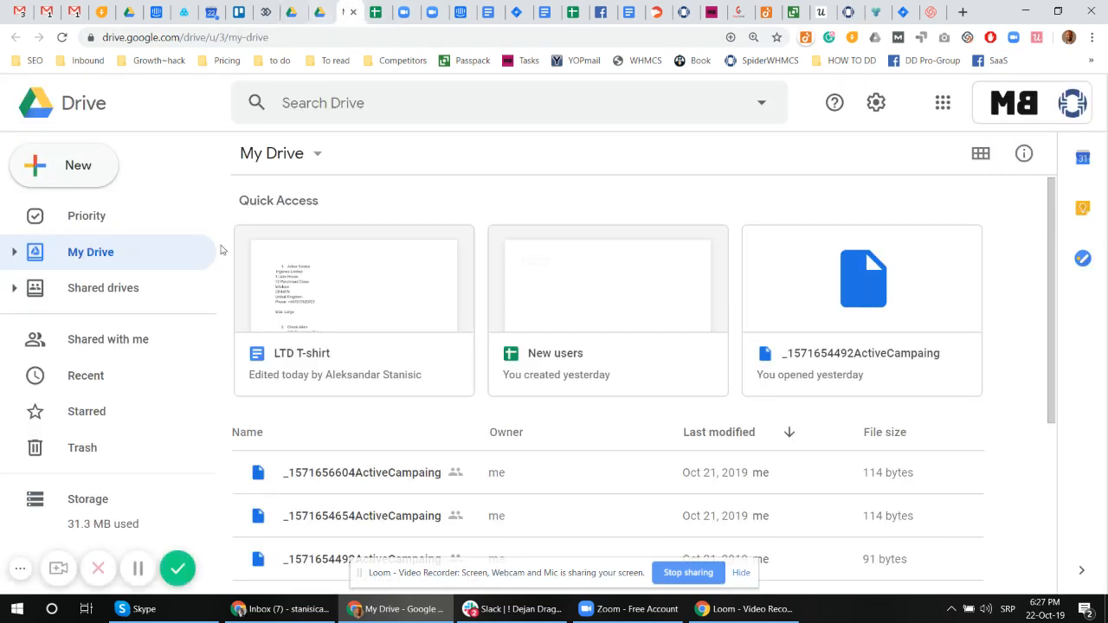
click(62, 38)
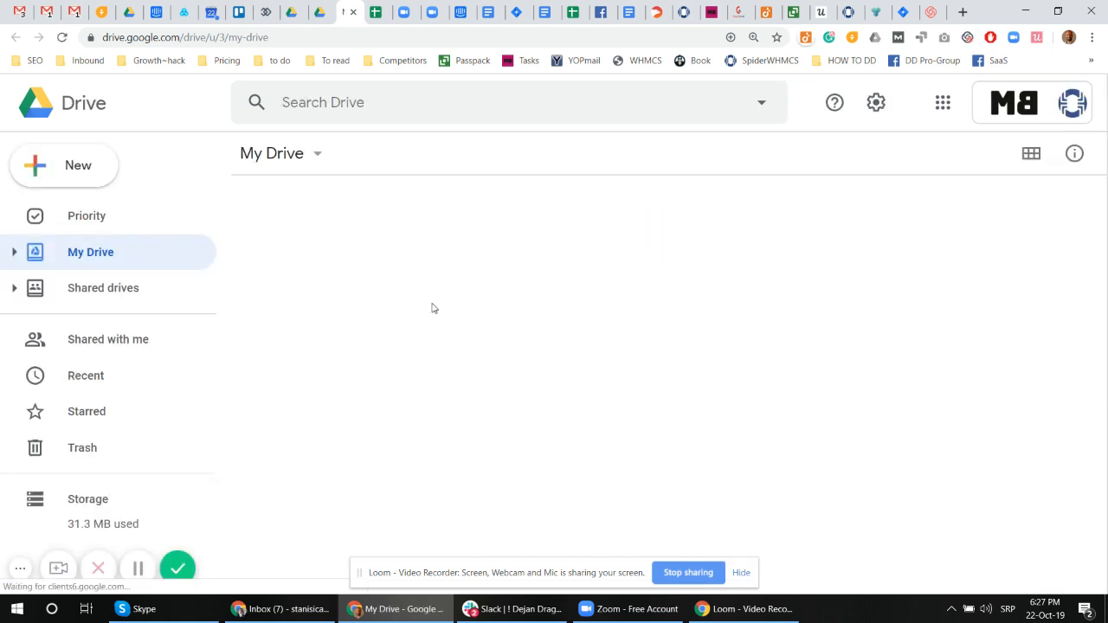
scroll(430, 306, down, 2)
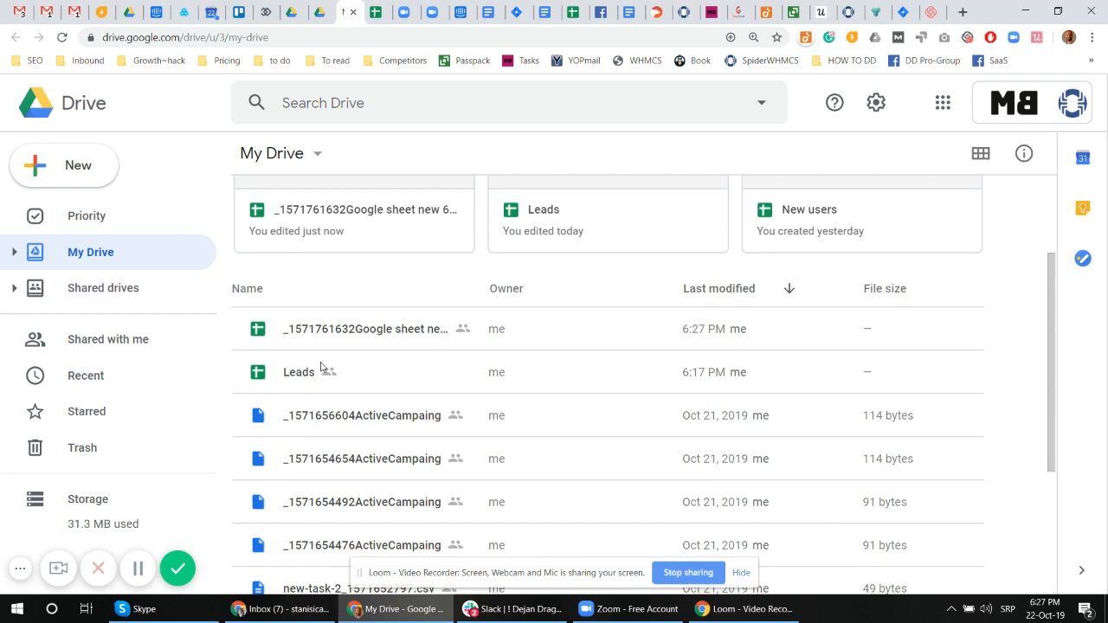
click(362, 331)
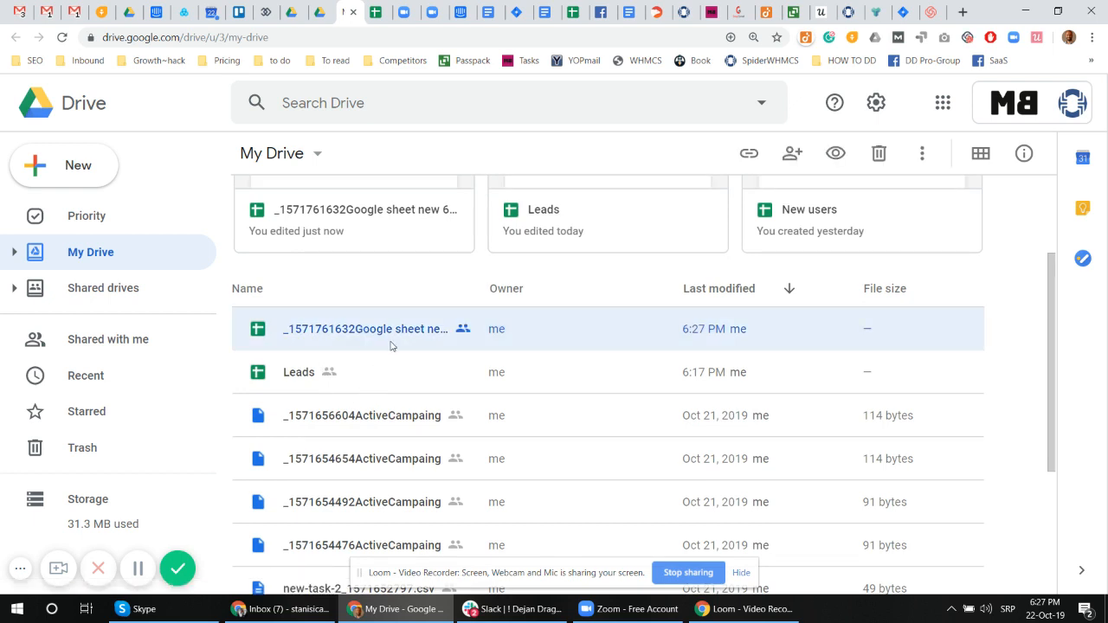
double_click(329, 335)
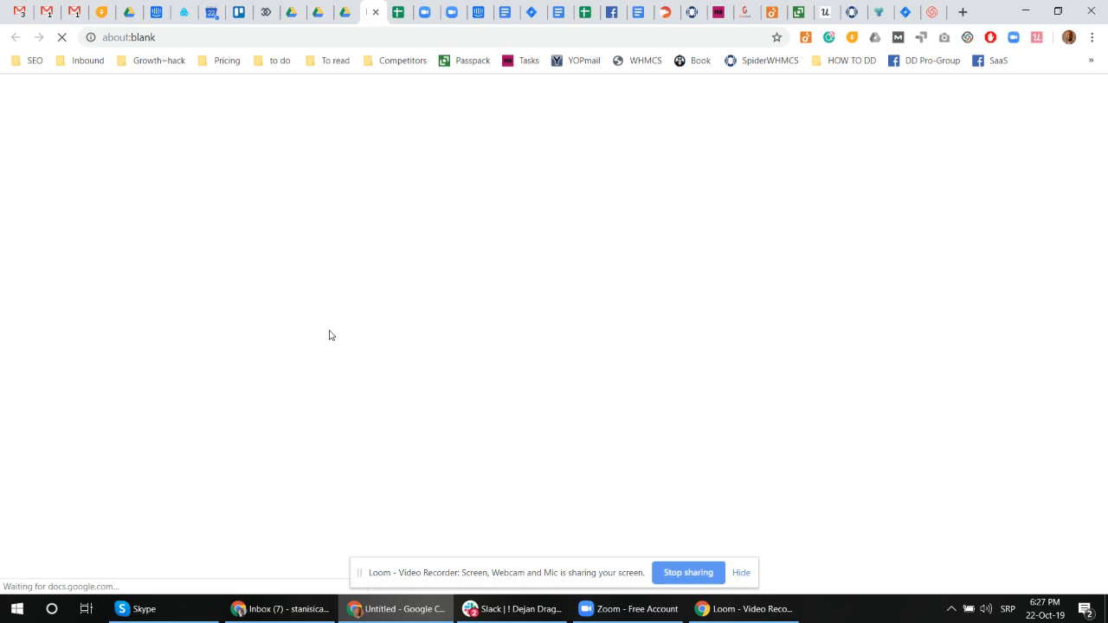